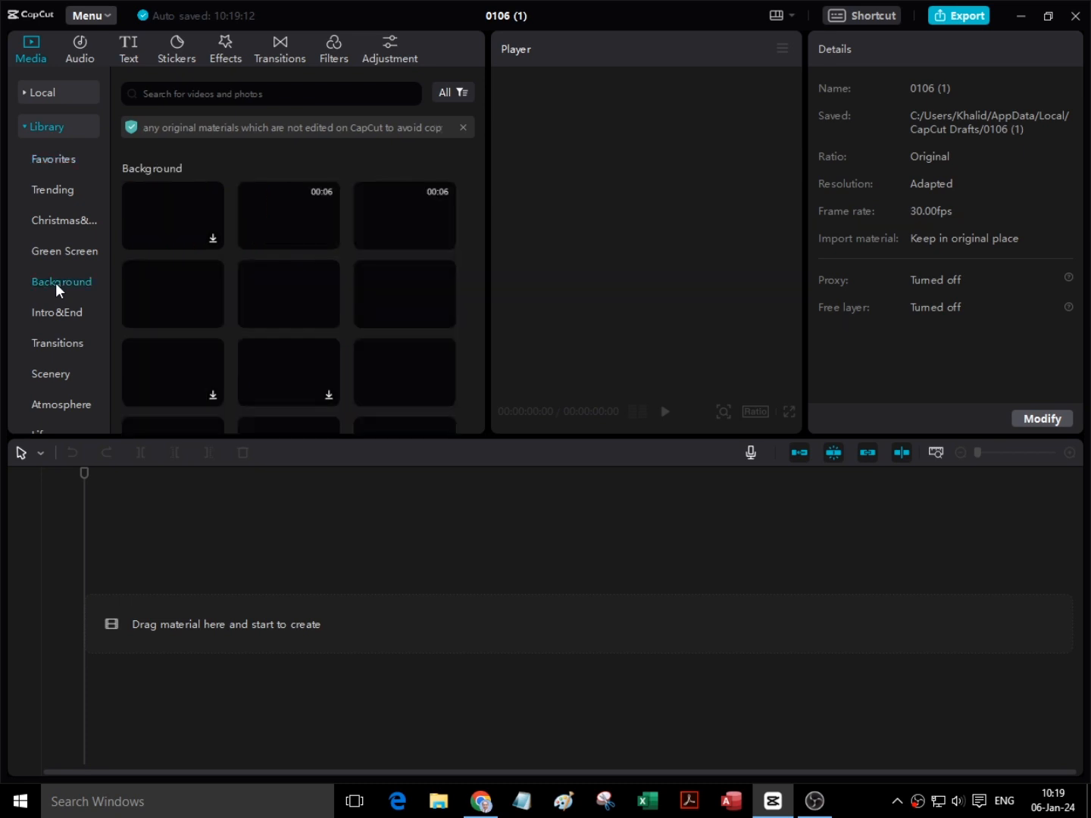
Add the solid light green background from the library's Background category to the timeline.
left_click(277, 314)
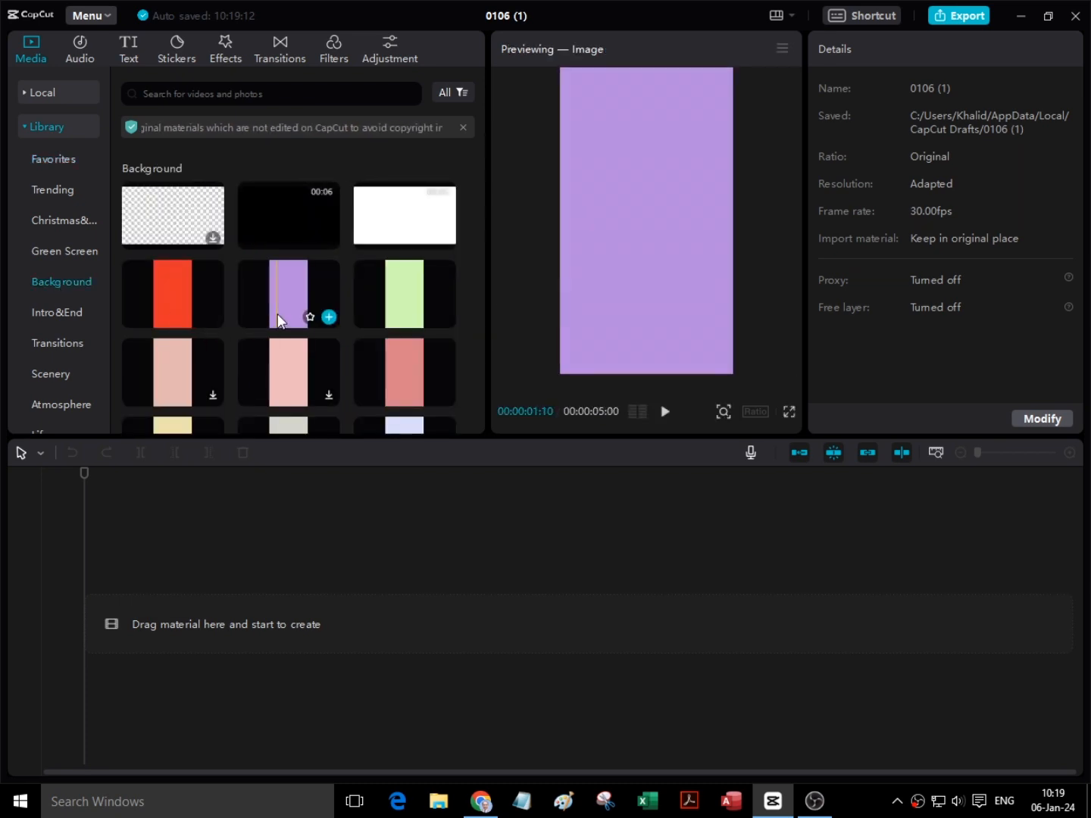
scroll(277, 317, "down", 2)
scroll(276, 317, "up", 3)
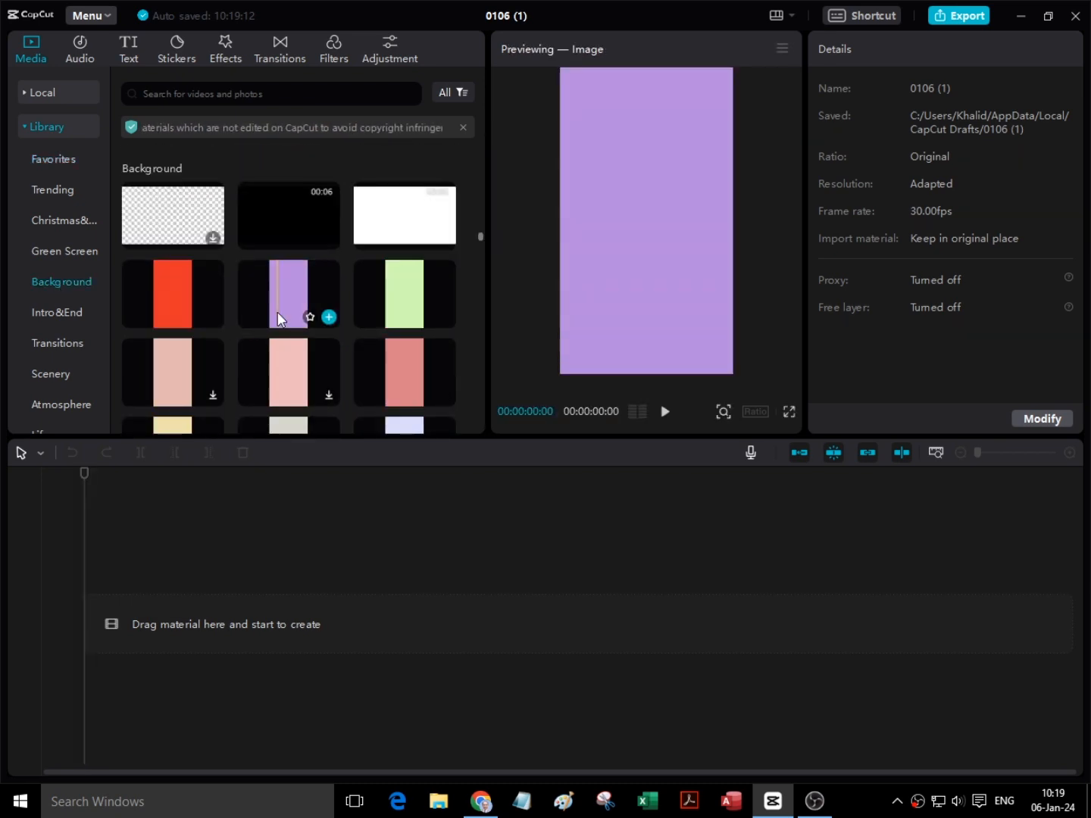
scroll(278, 318, "down", 2)
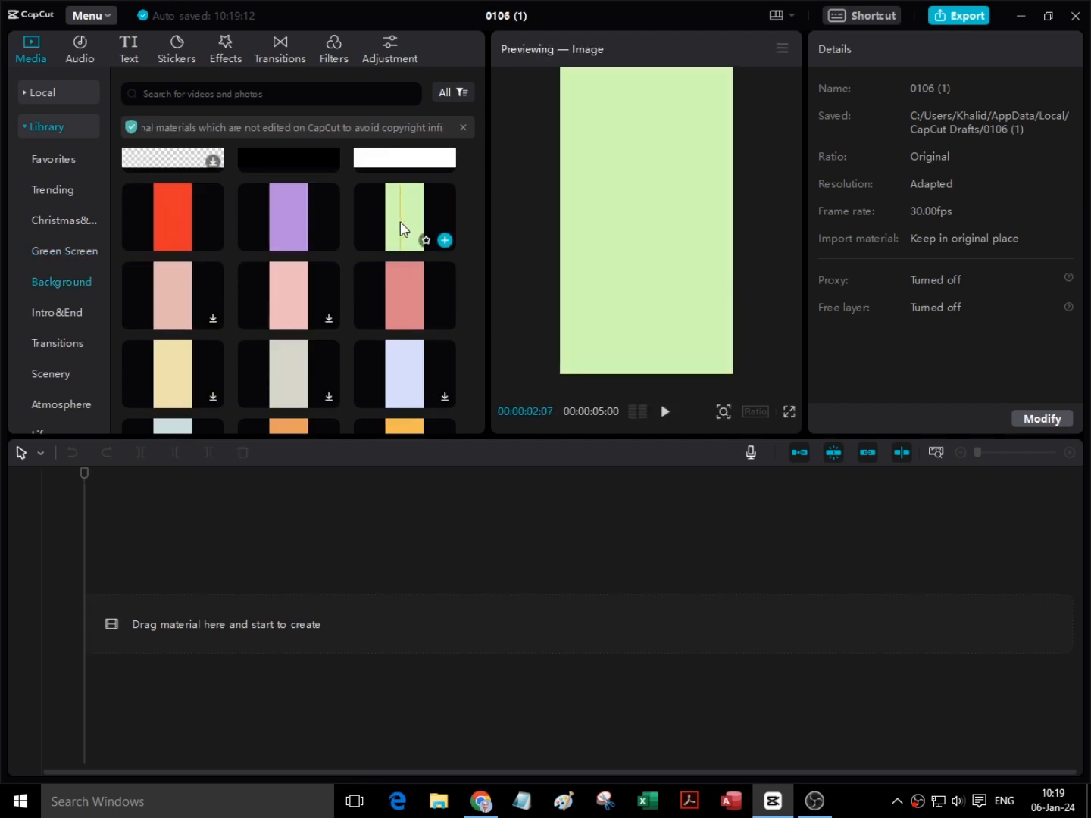
left_click(445, 241)
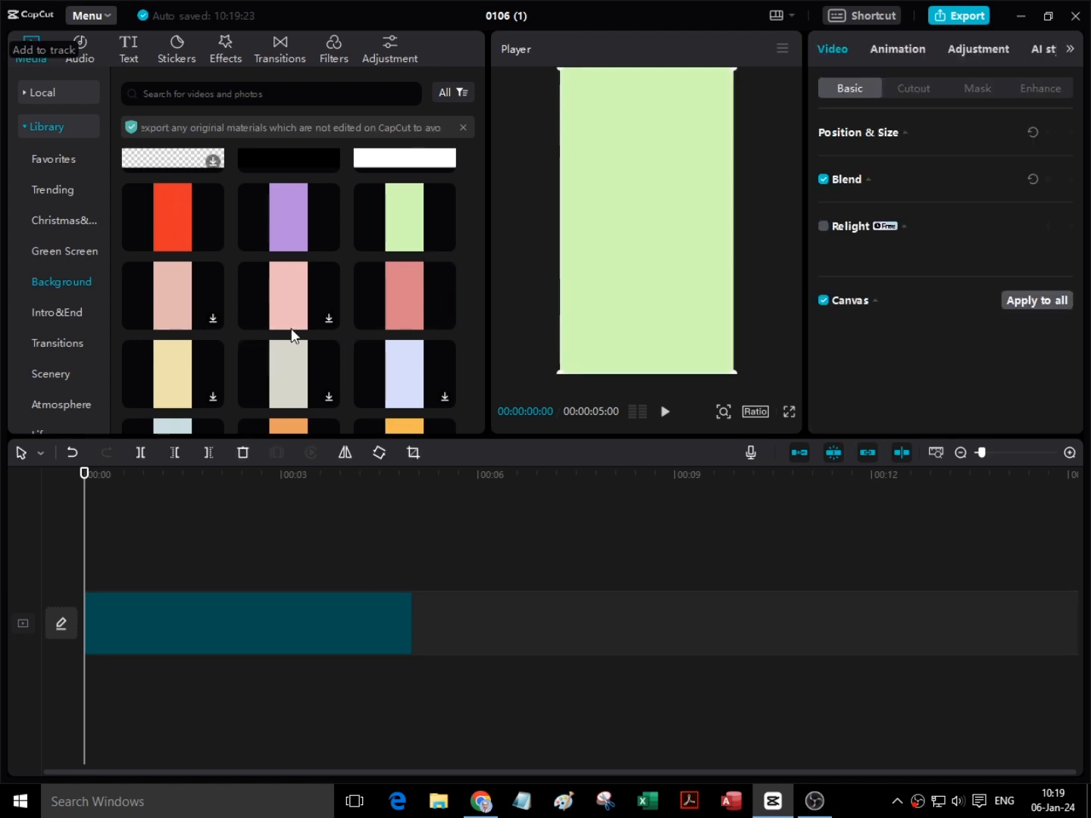
Place the solid dark gray-green background on a new track above the light green clip, starting at 00:00.
scroll(291, 330, "down", 4)
scroll(290, 329, "down", 1)
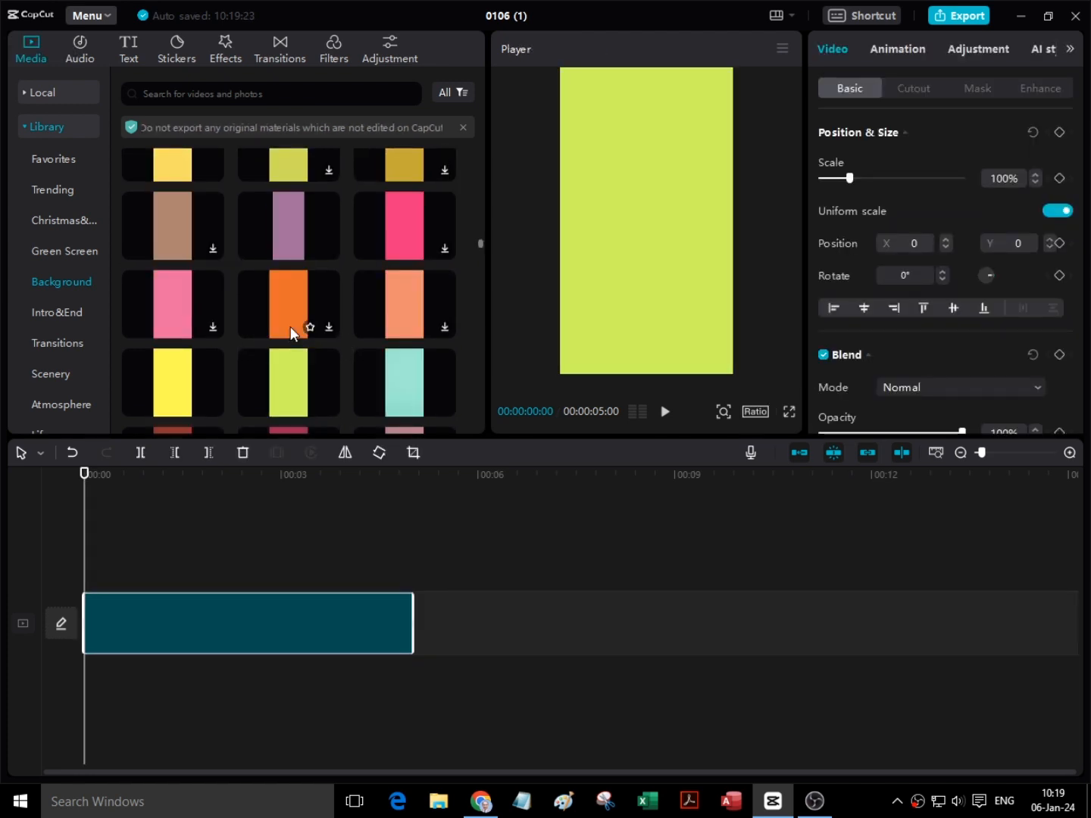
scroll(290, 327, "down", 4)
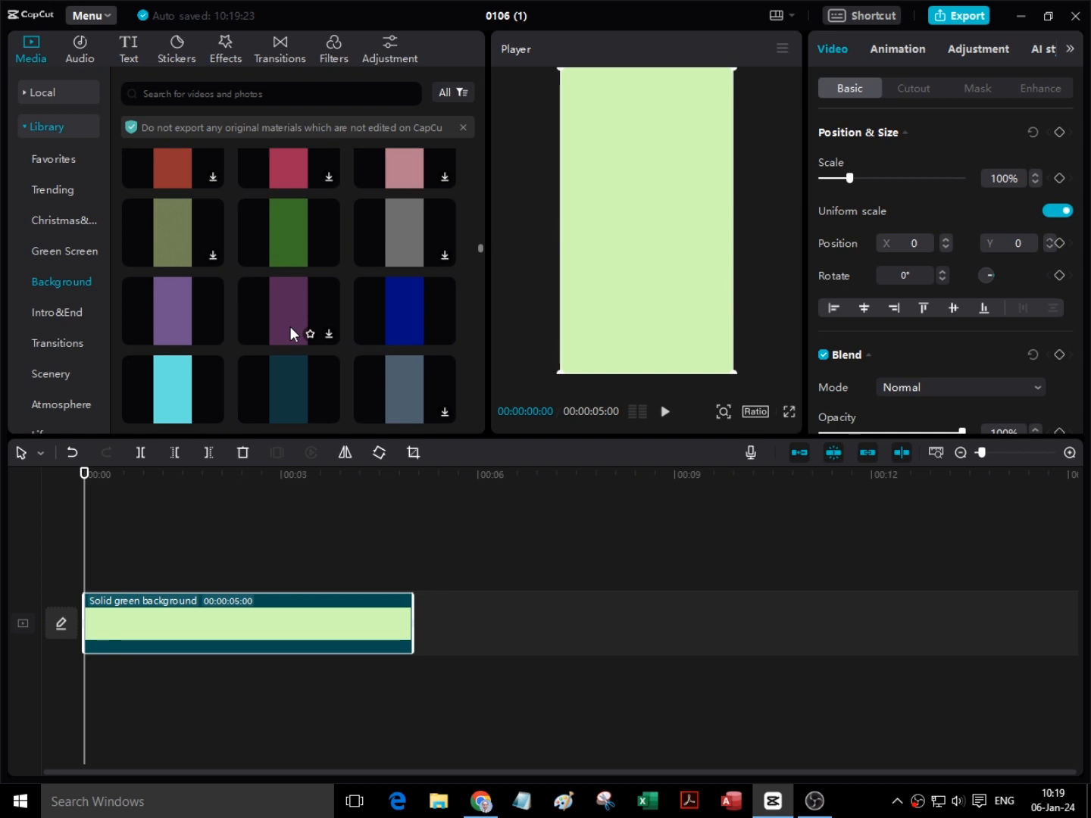
scroll(293, 325, "down", 1)
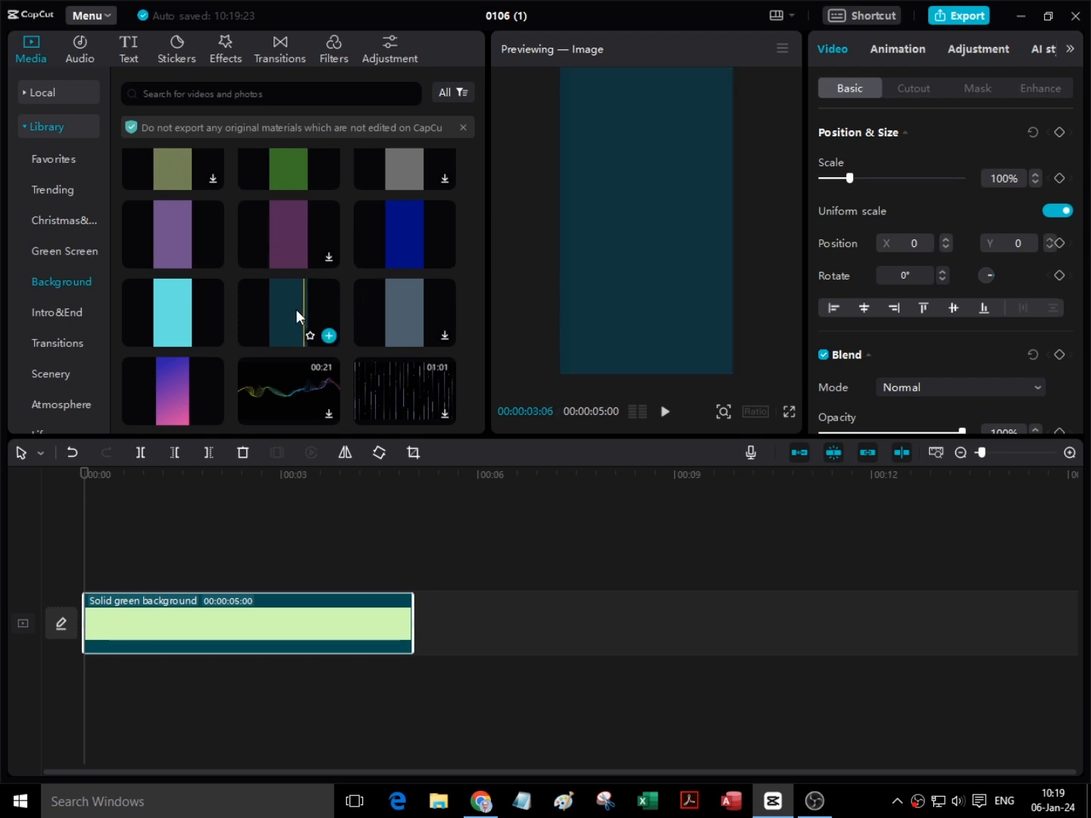
left_click(292, 308)
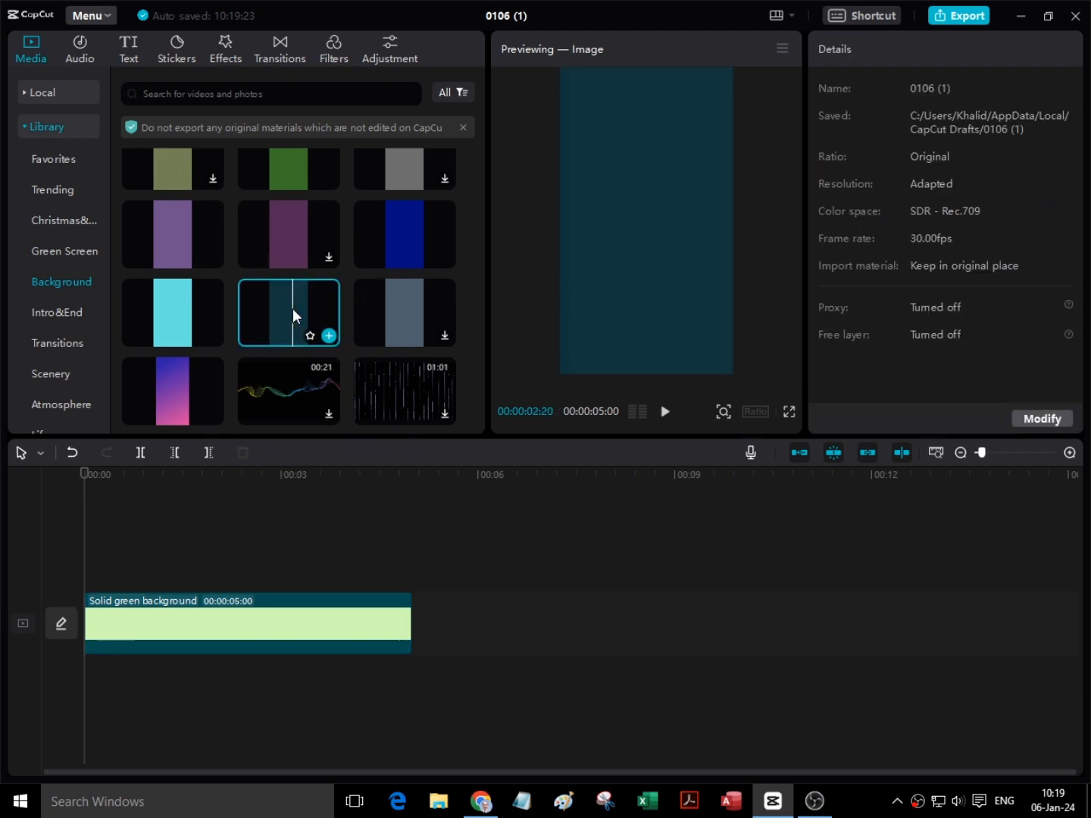
left_click_drag(280, 310, 74, 552)
Set the project's aspect ratio to 16:9.
left_click(191, 629)
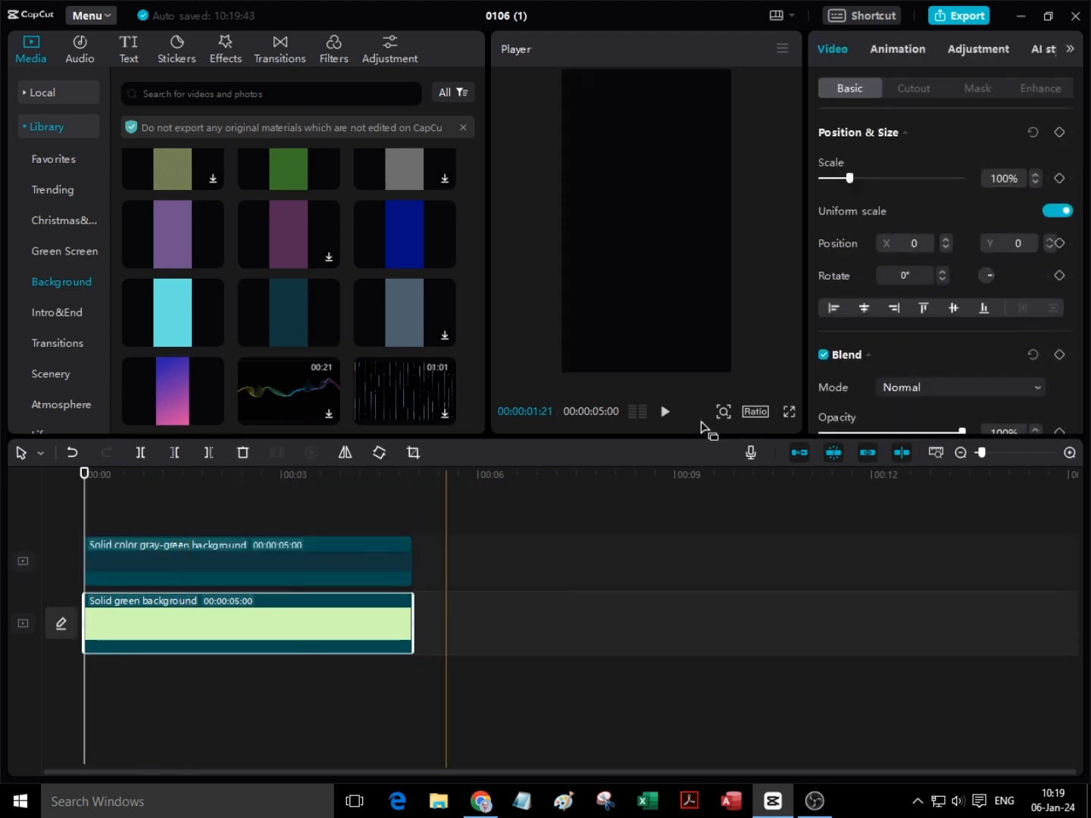
left_click(755, 412)
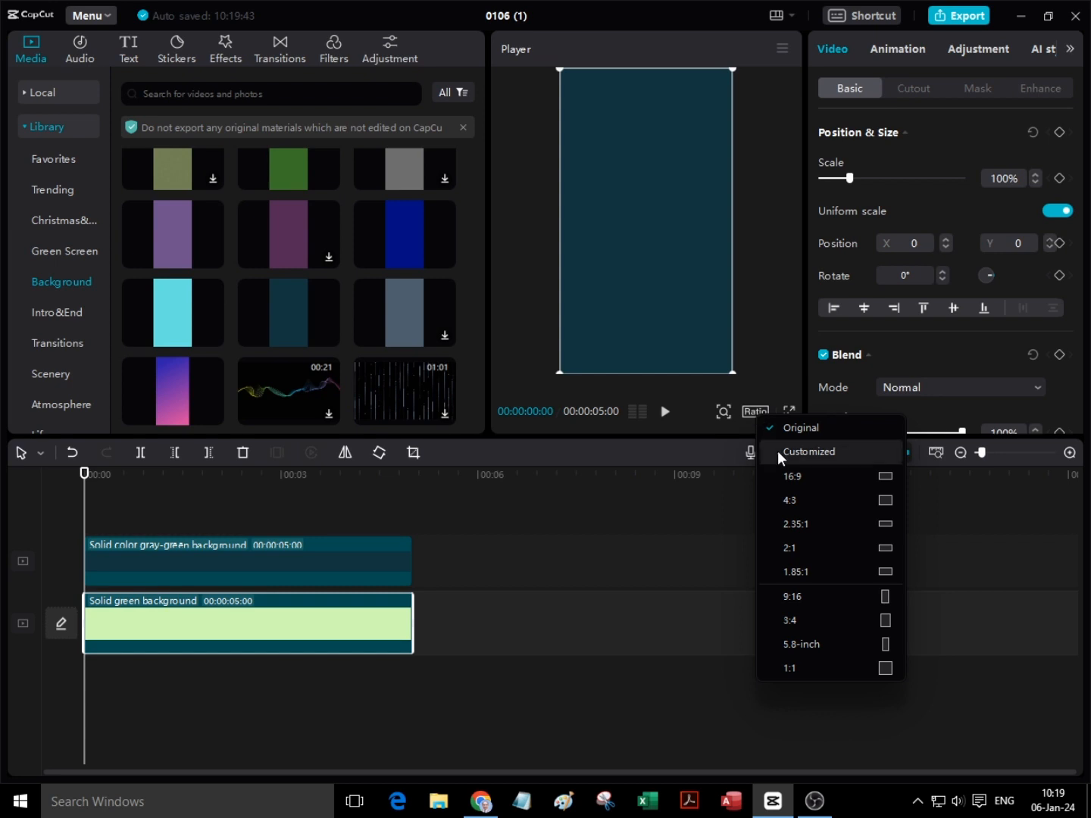
left_click(788, 474)
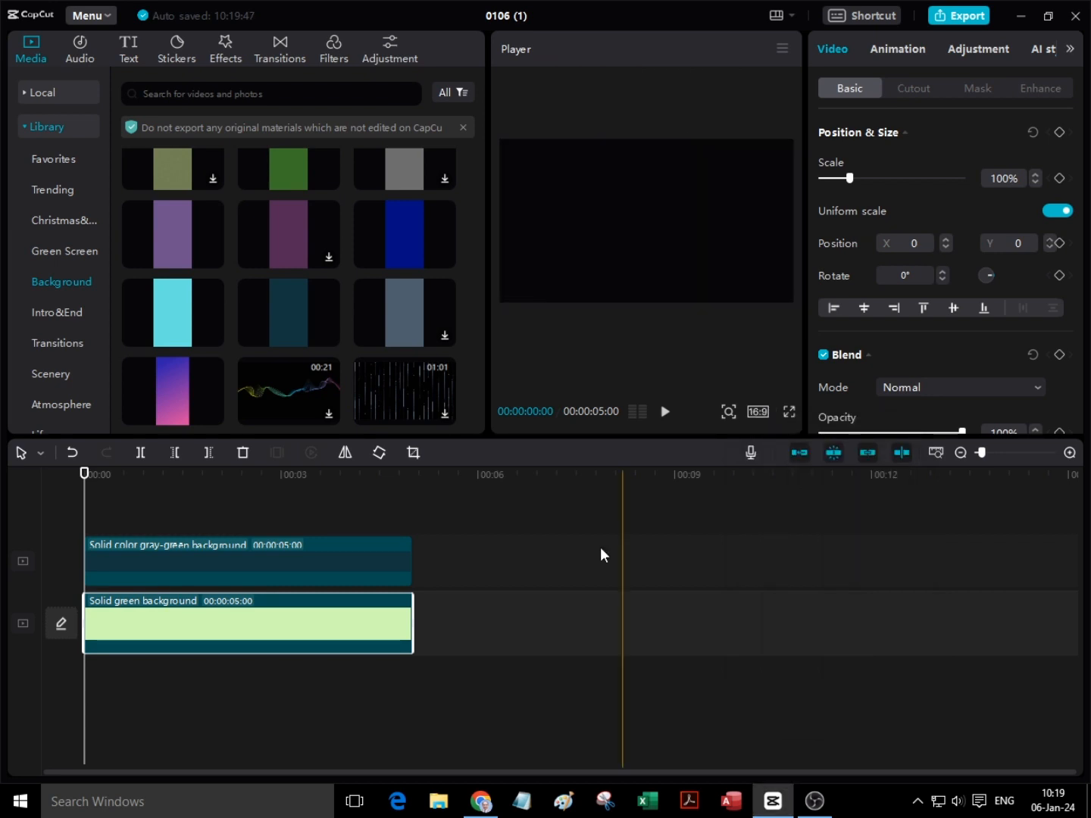
Scale the light green background to 442% and the gray-green background to 472% so both fill the frame.
left_click(353, 565)
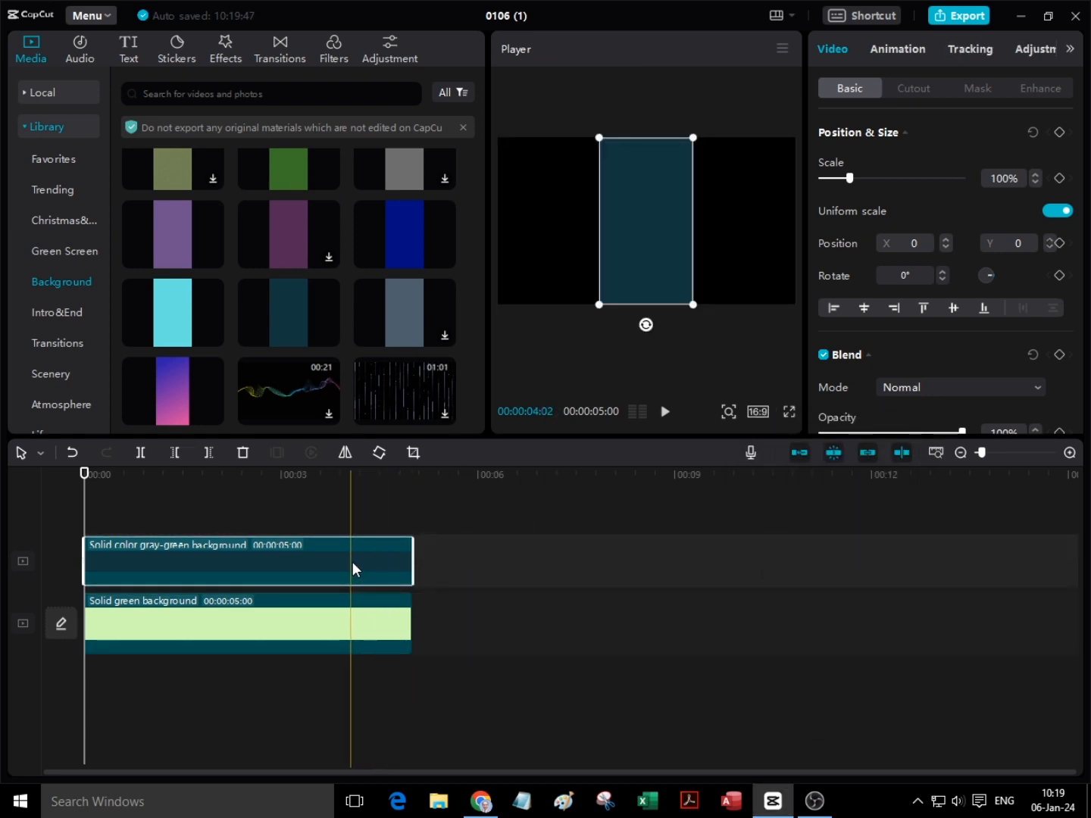
left_click(352, 627)
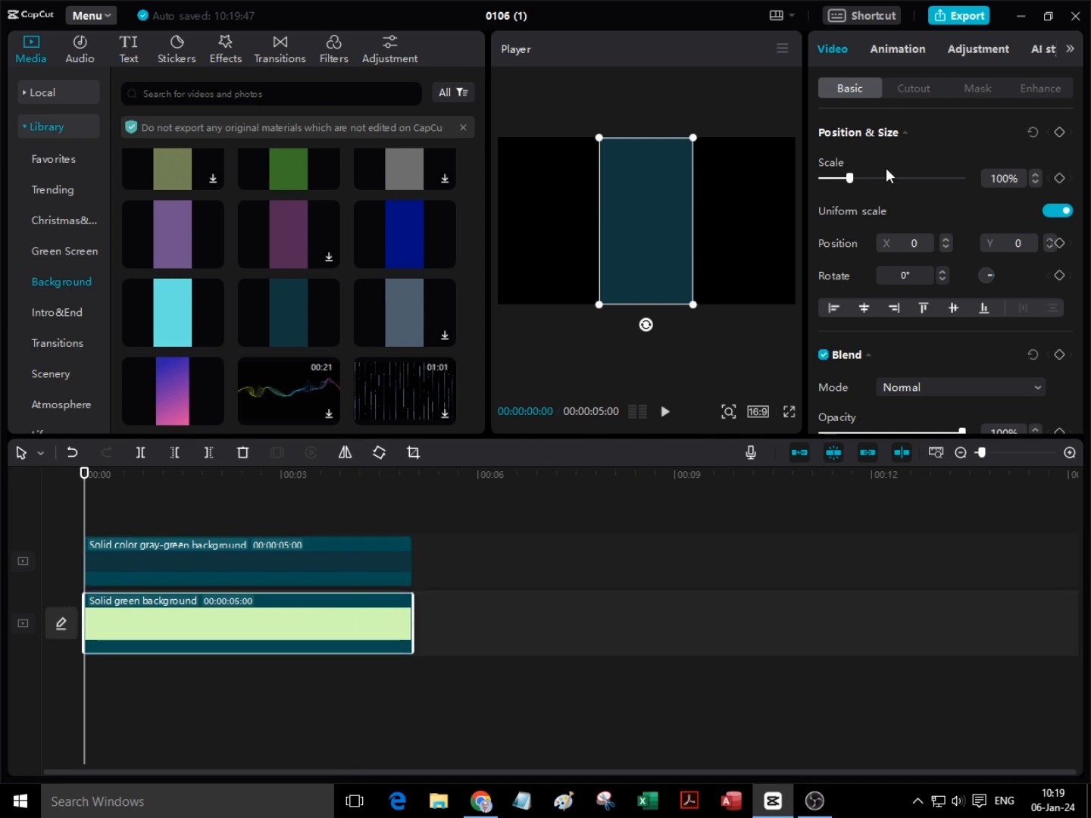
left_click_drag(850, 178, 946, 179)
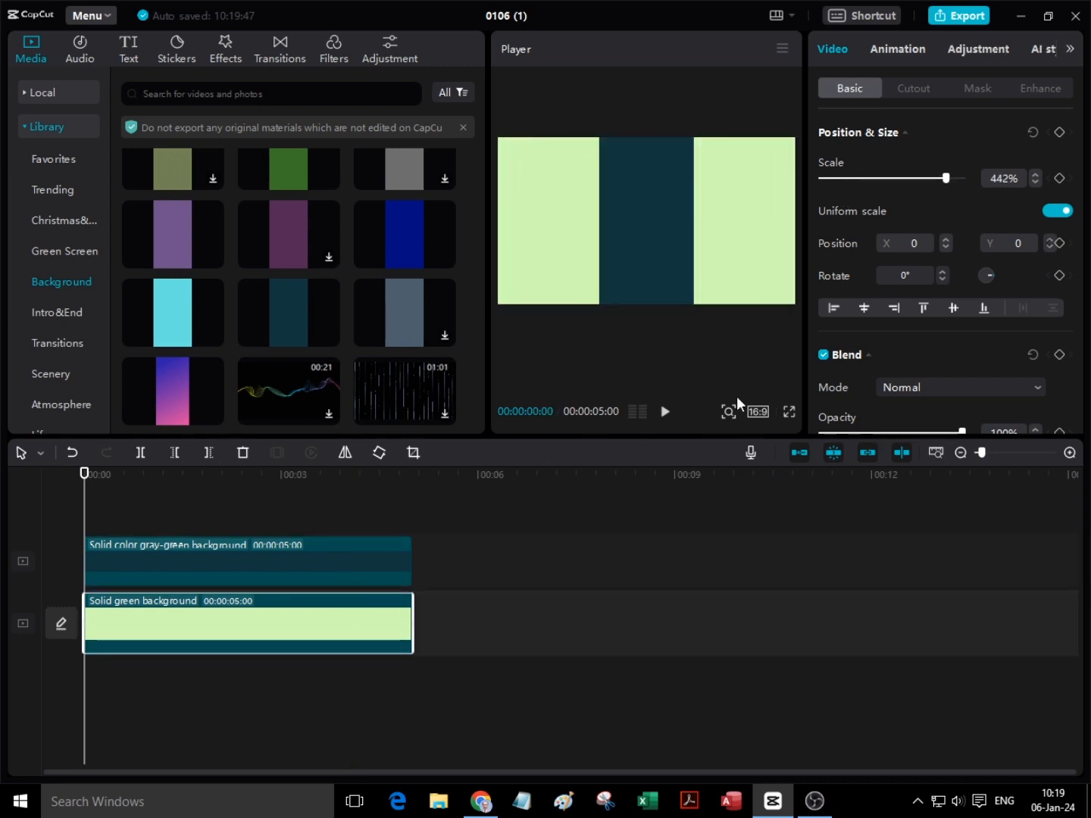
left_click(369, 560)
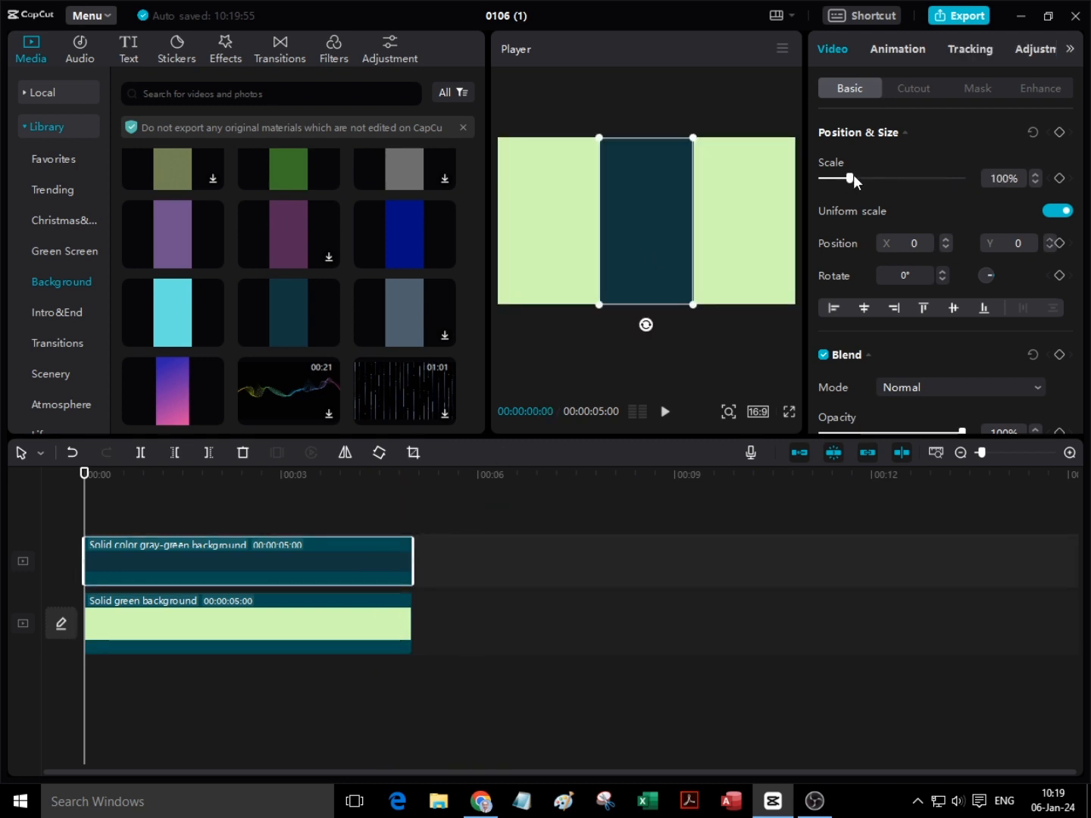
left_click_drag(850, 178, 962, 182)
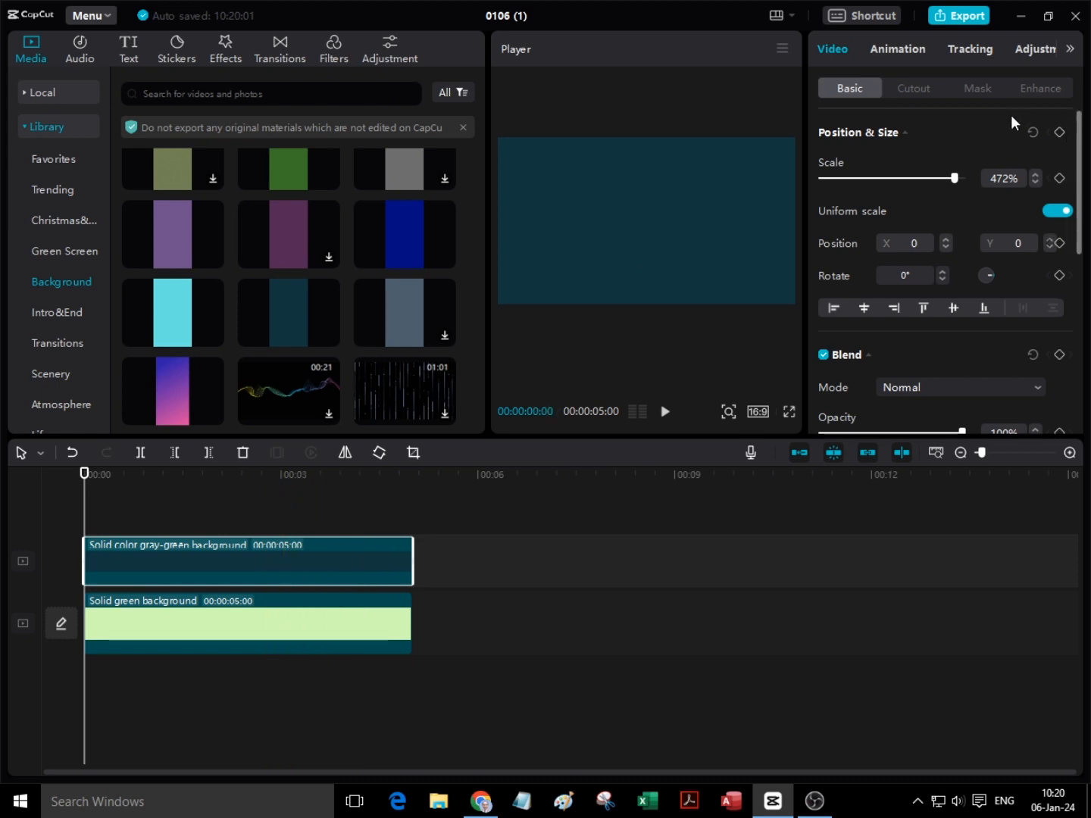
Apply a Horizontal mask to the gray-green background and rotate the mask to 90°.
left_click(976, 89)
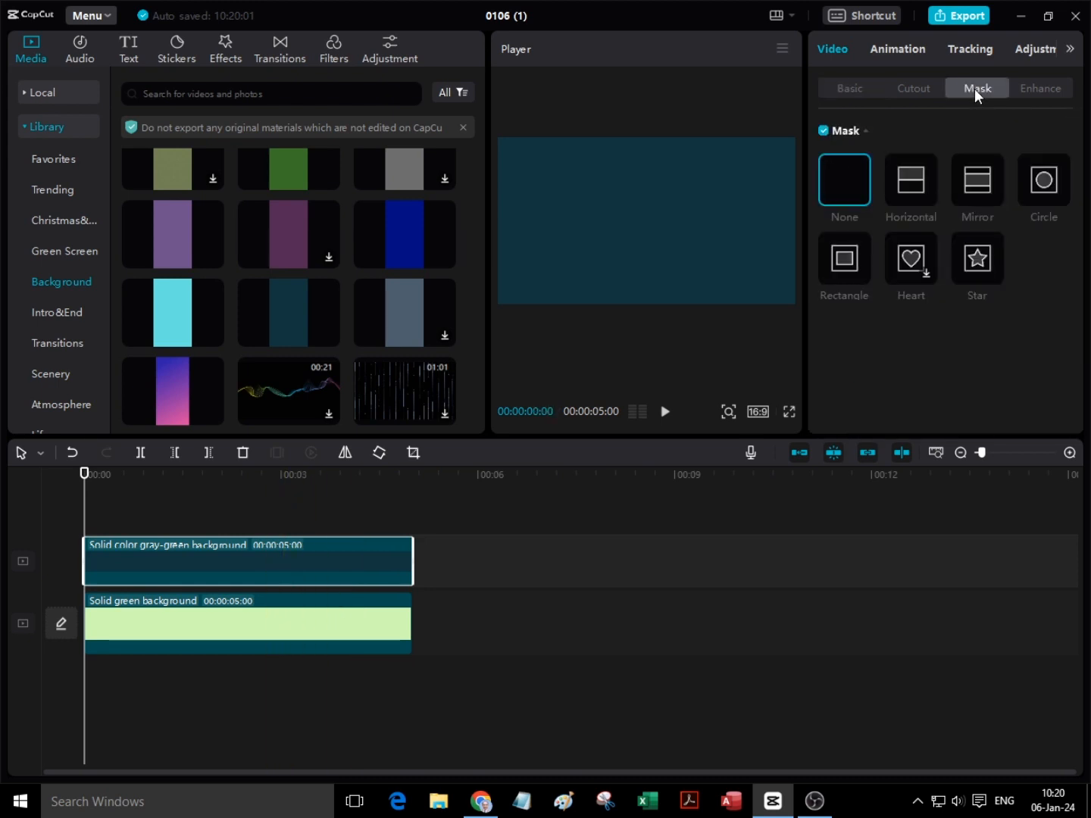
left_click(913, 183)
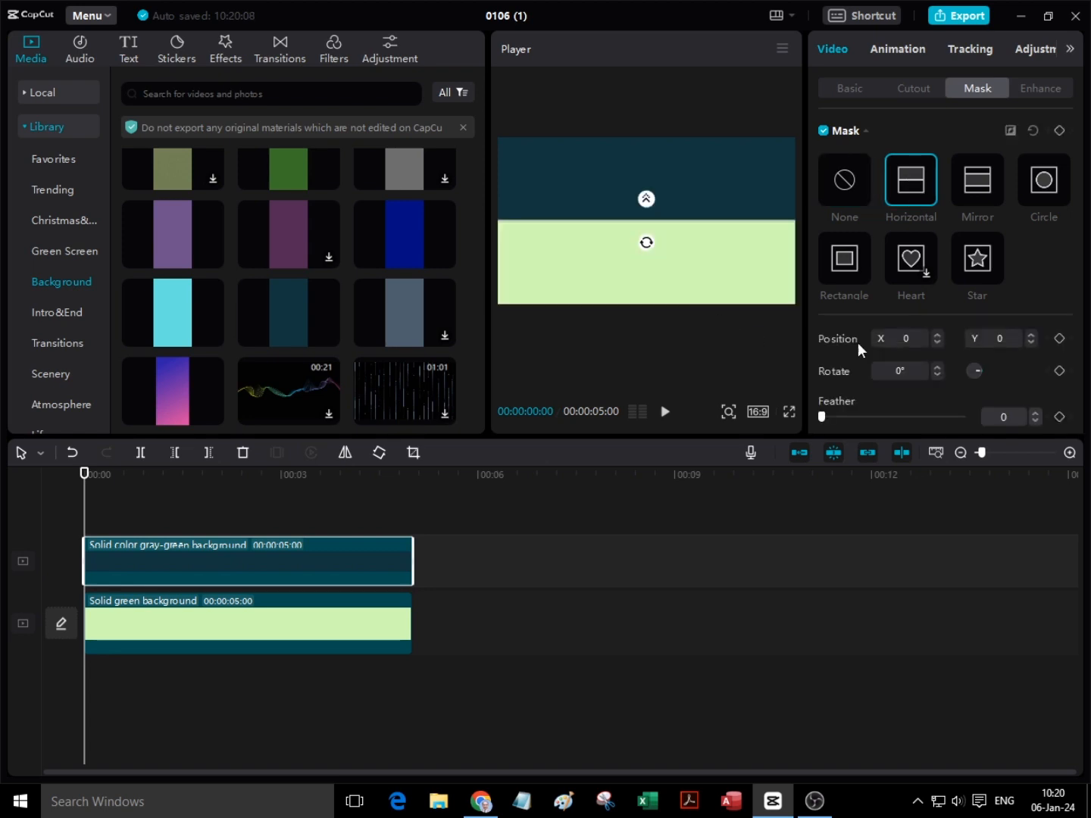
left_click(898, 371)
type("90")
key("Return")
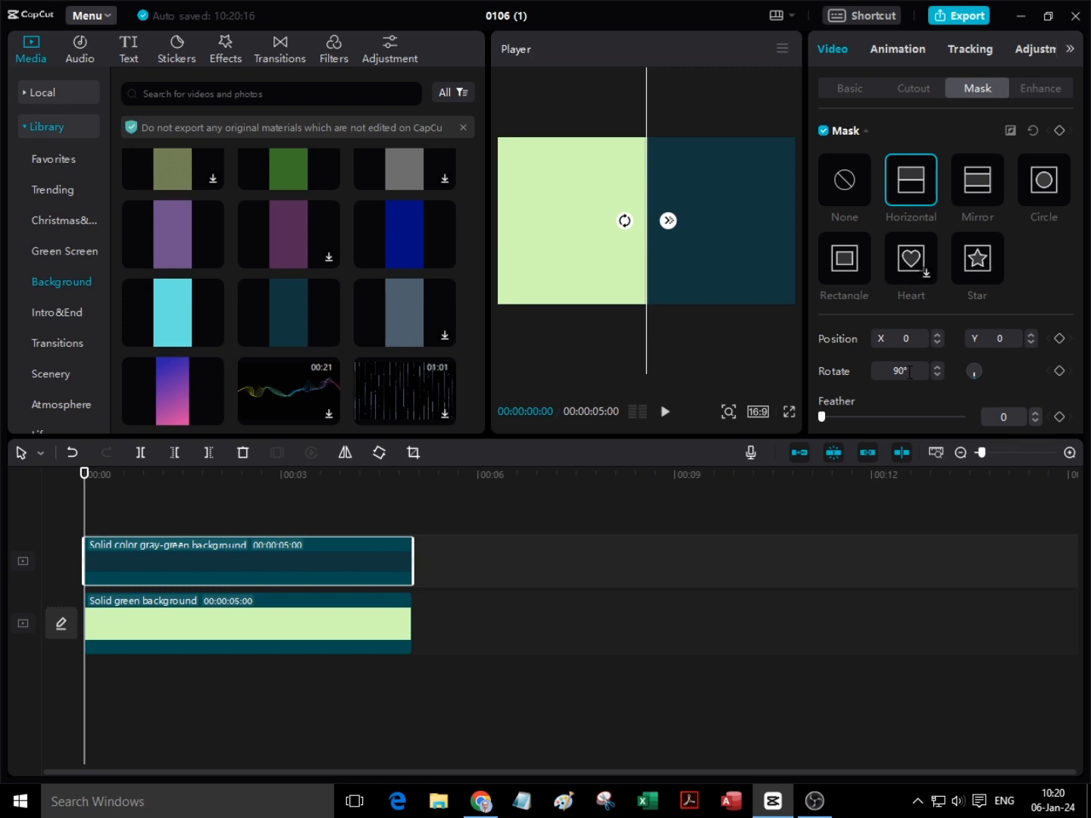
Add a default text clip to the timeline at 00:00:02:21.
left_click(260, 515)
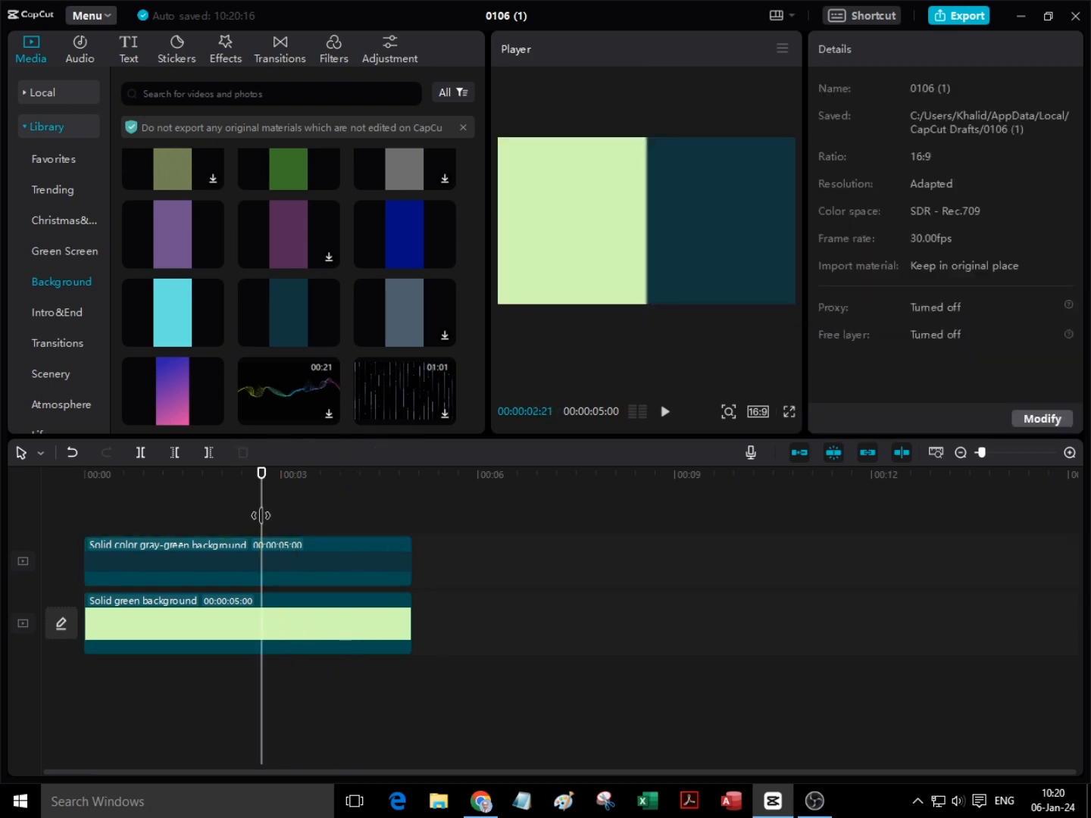
left_click(131, 58)
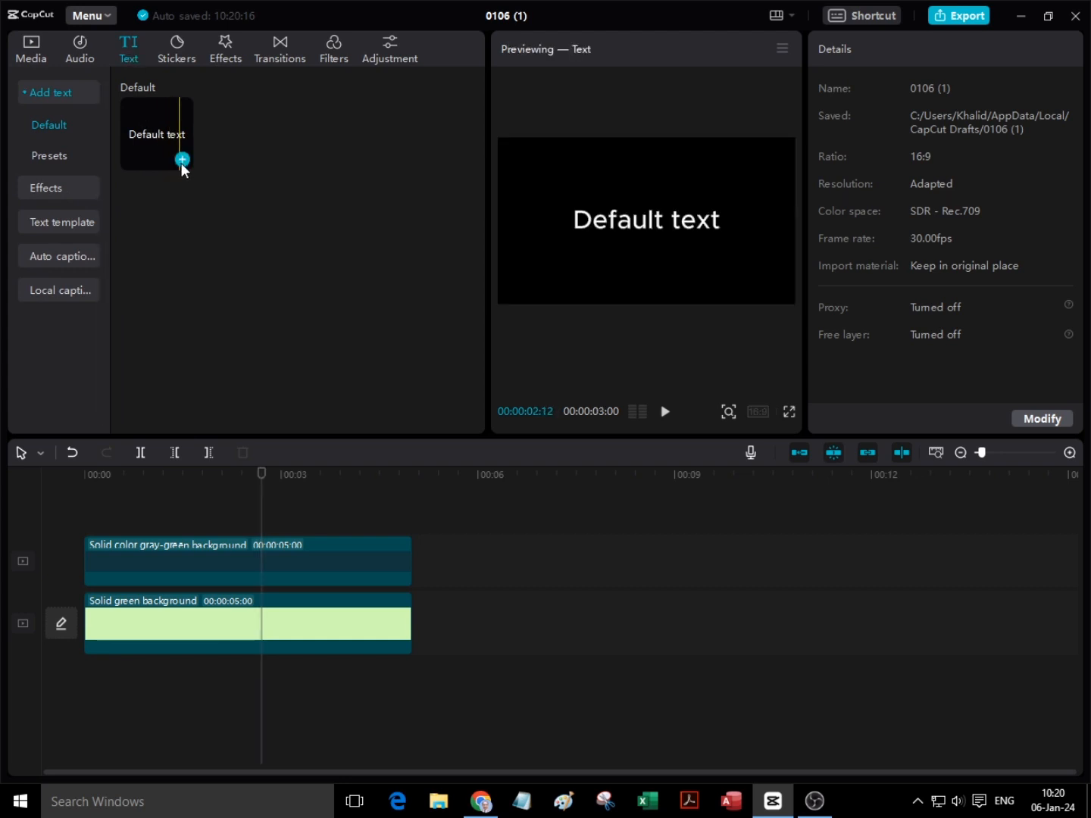
left_click(182, 159)
left_click(414, 531)
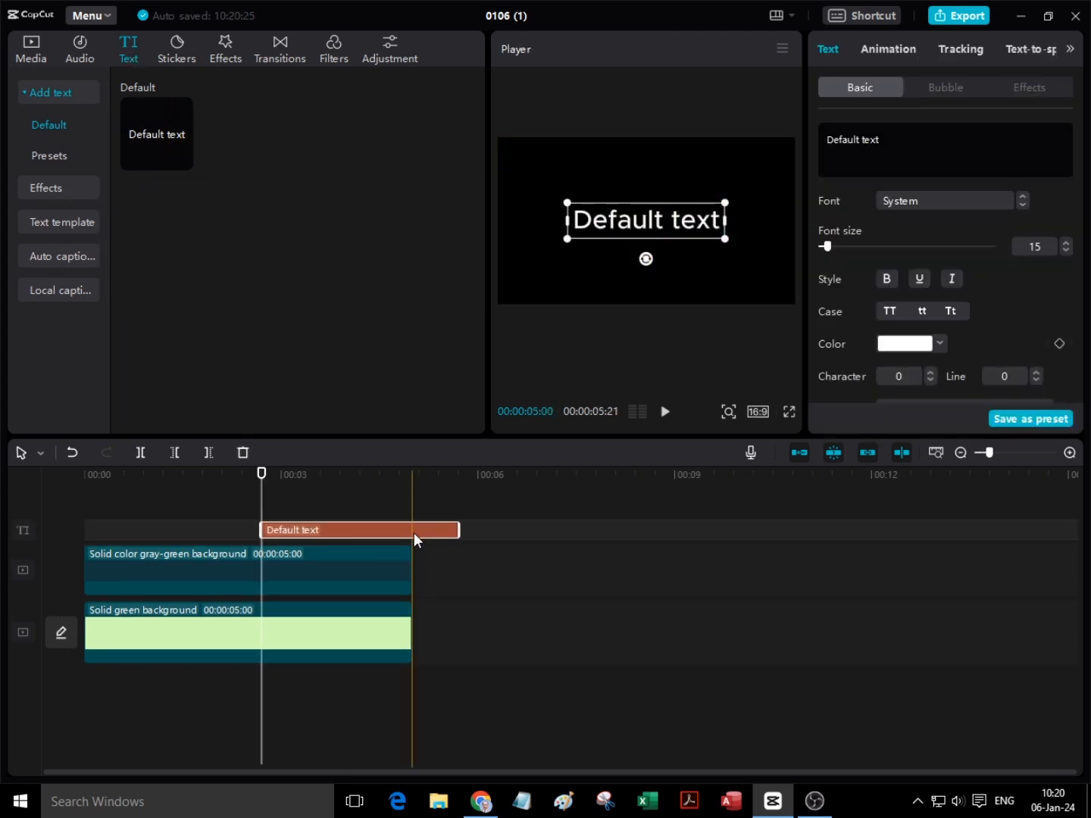
Move the text clip close to the start of the timeline and extend it to the end of the background clips.
left_click_drag(348, 524, 250, 535)
left_click(341, 527)
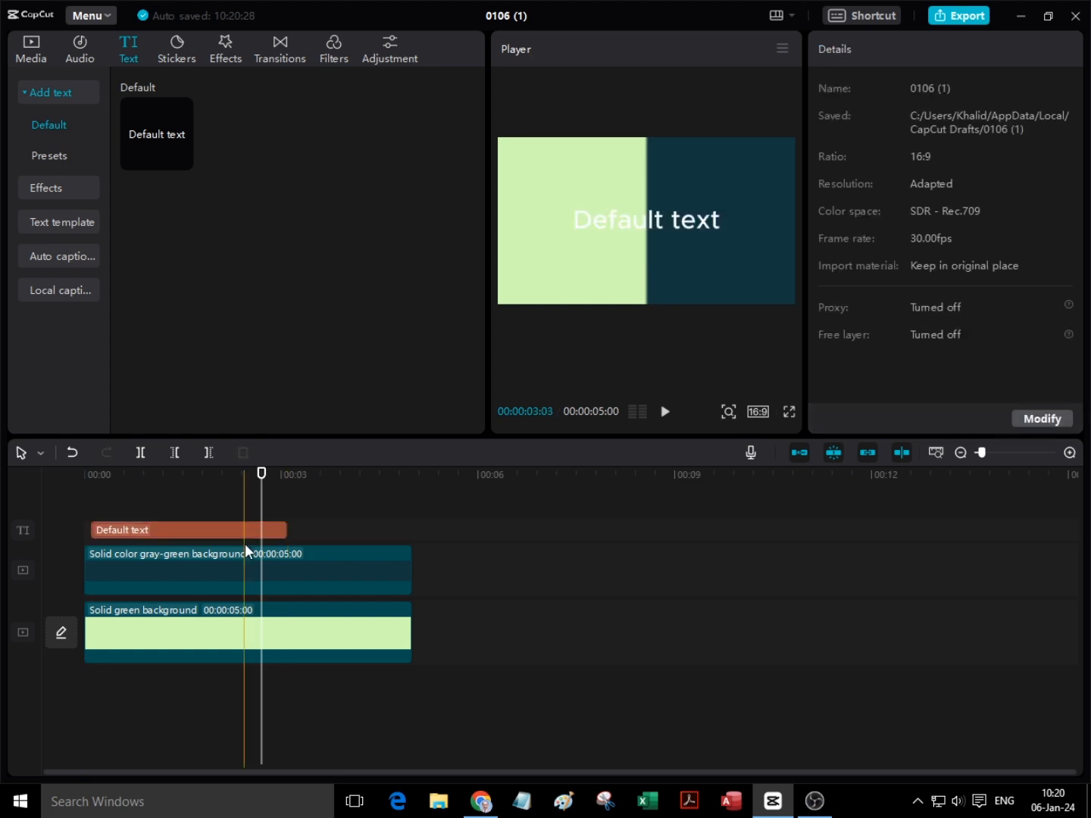
left_click(262, 530)
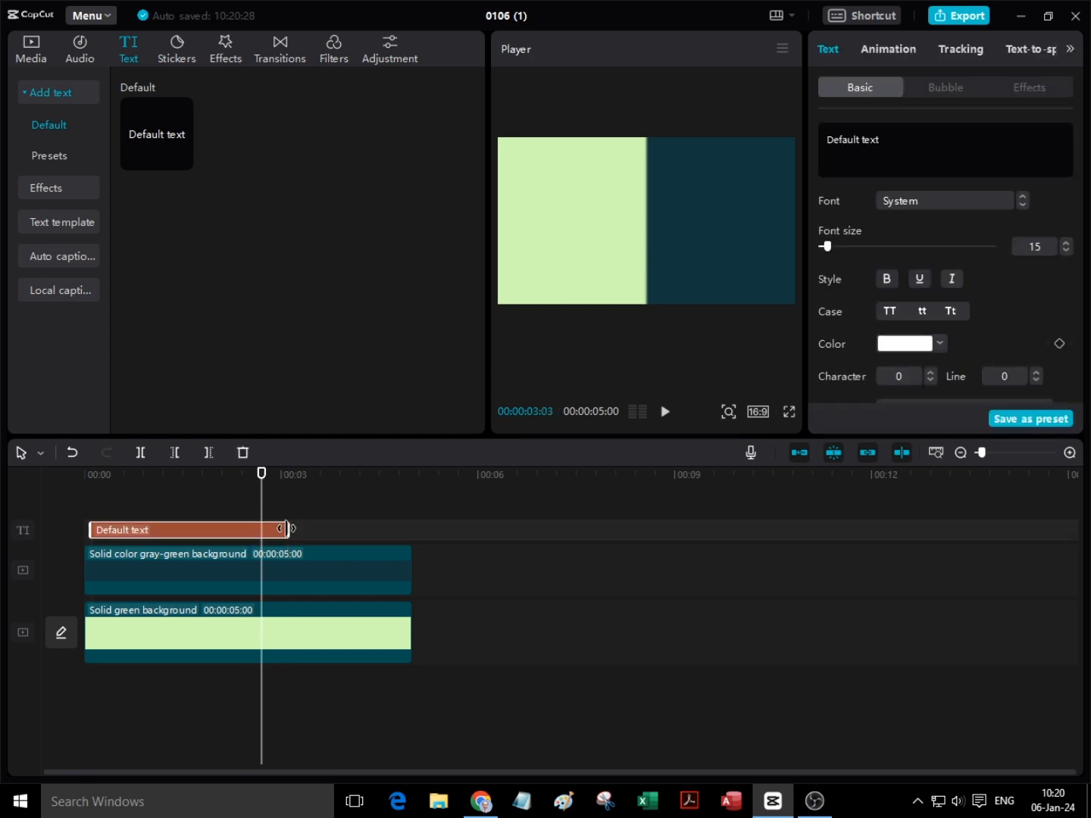
left_click_drag(287, 529, 414, 530)
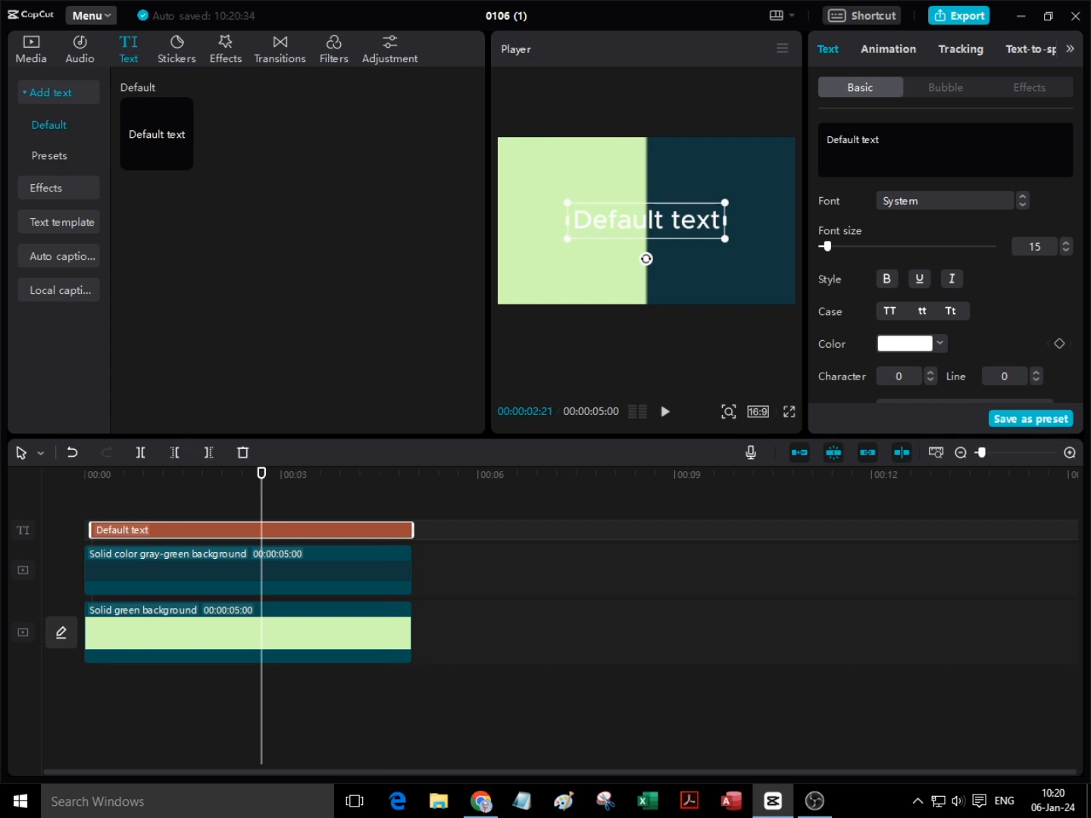
Change the text clip's wording to "Two Colored Text" and set its font to Bungee-Regular.
left_click_drag(888, 140, 817, 123)
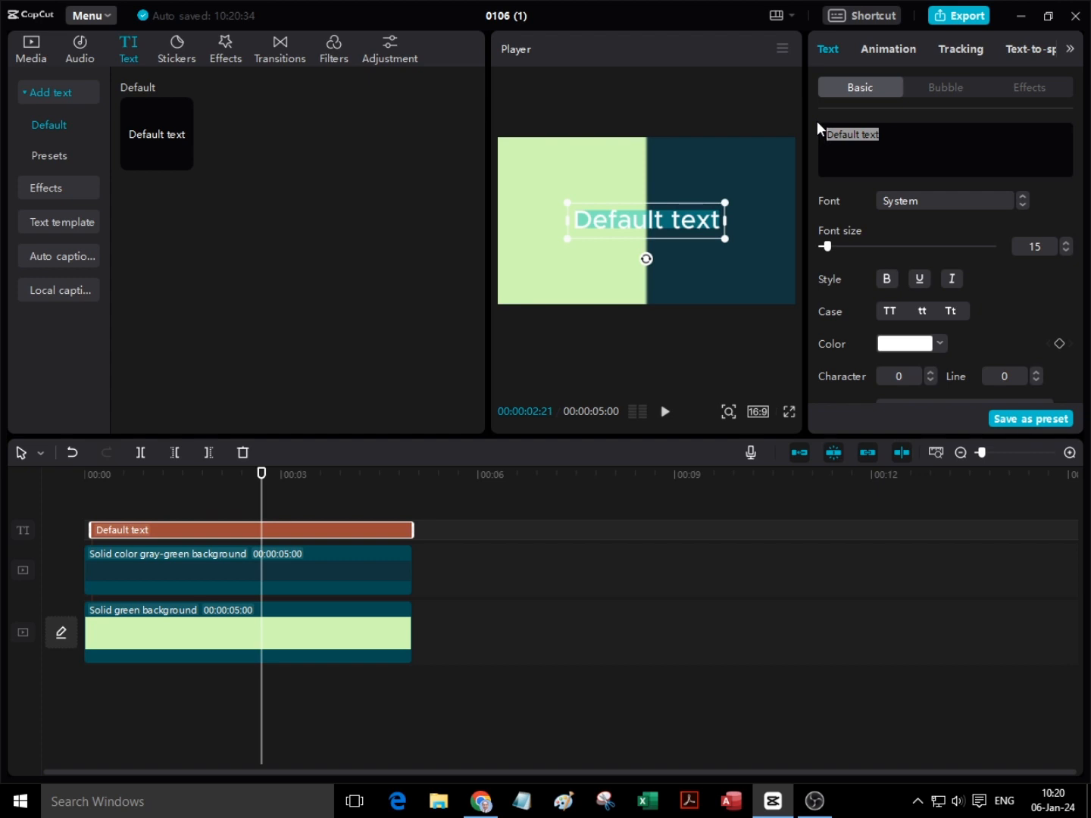
type("T")
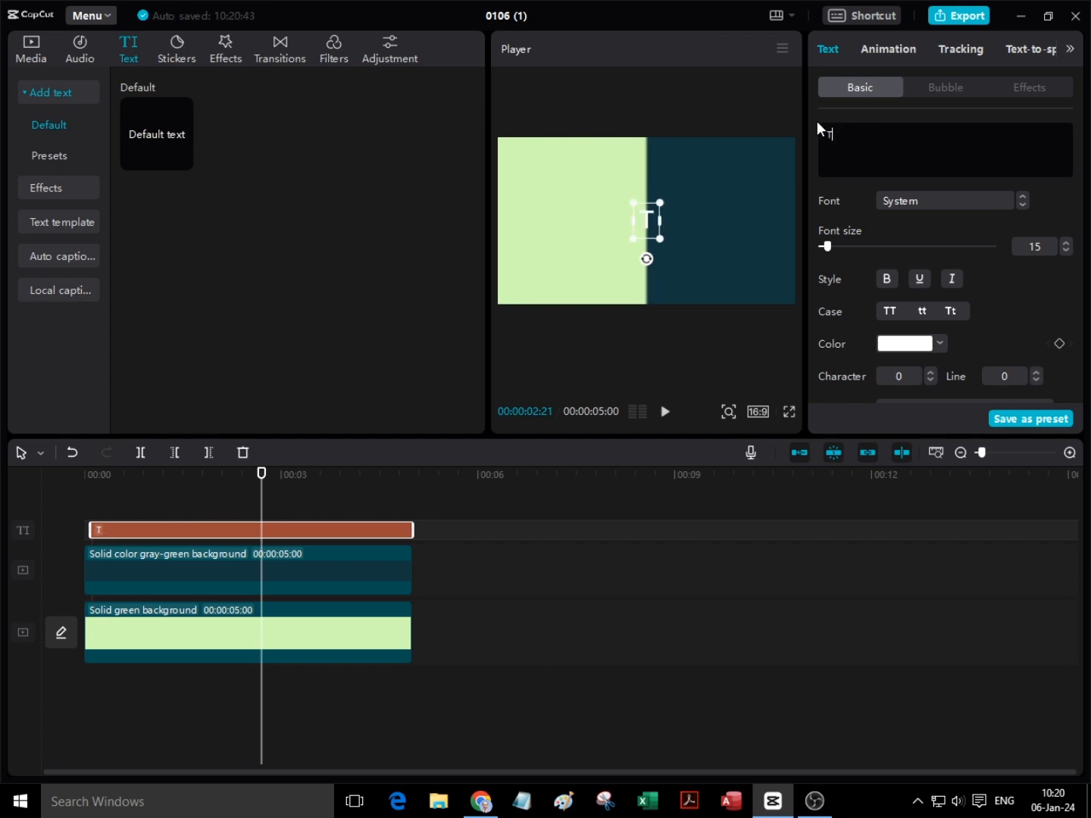
key("BackSpace")
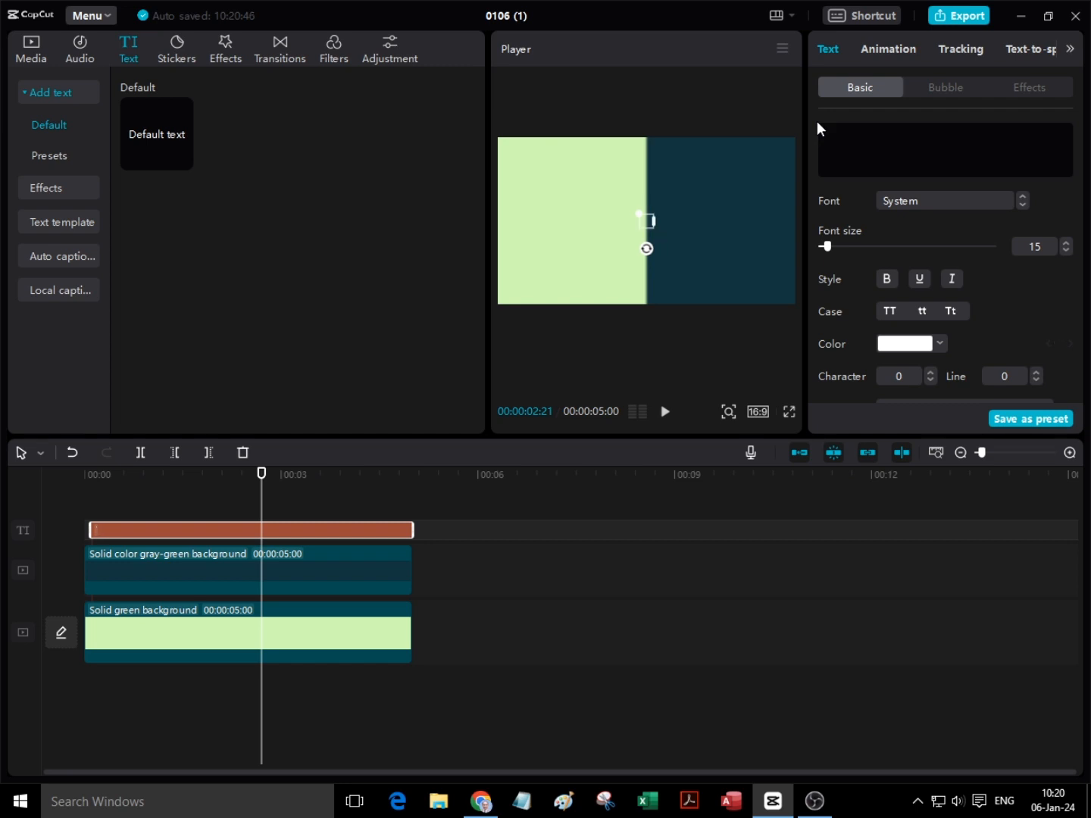
type("Two")
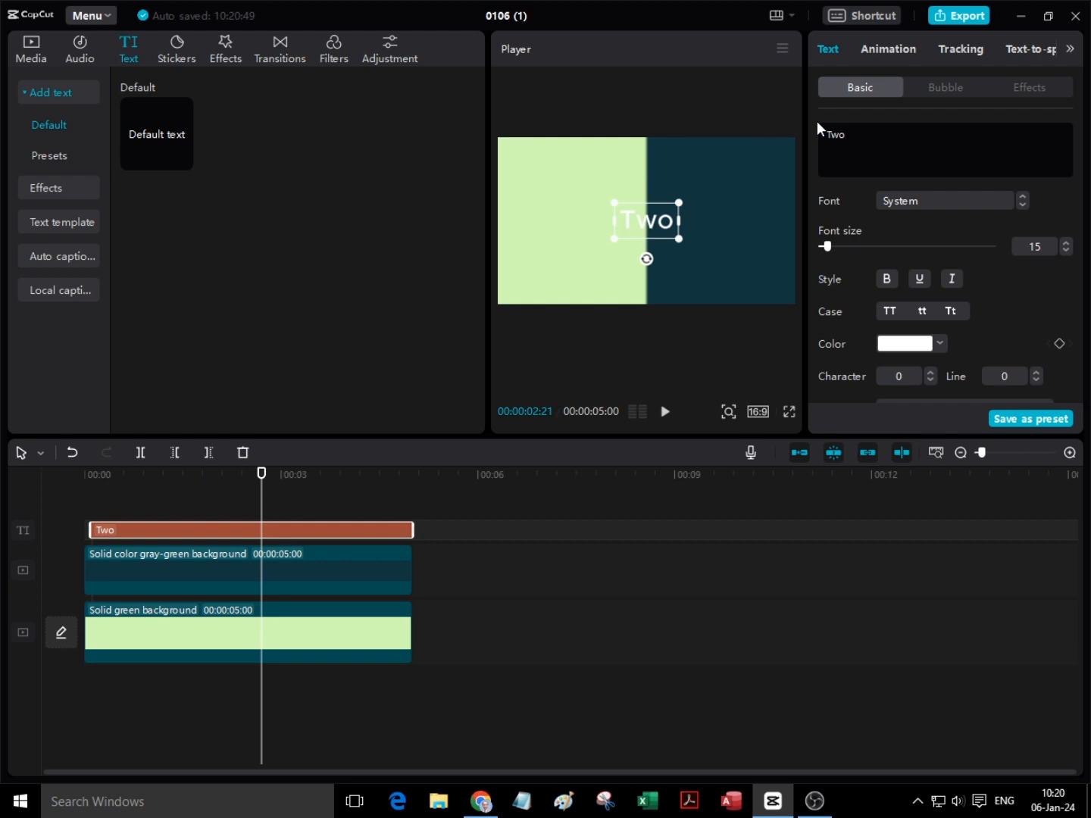
type(" C")
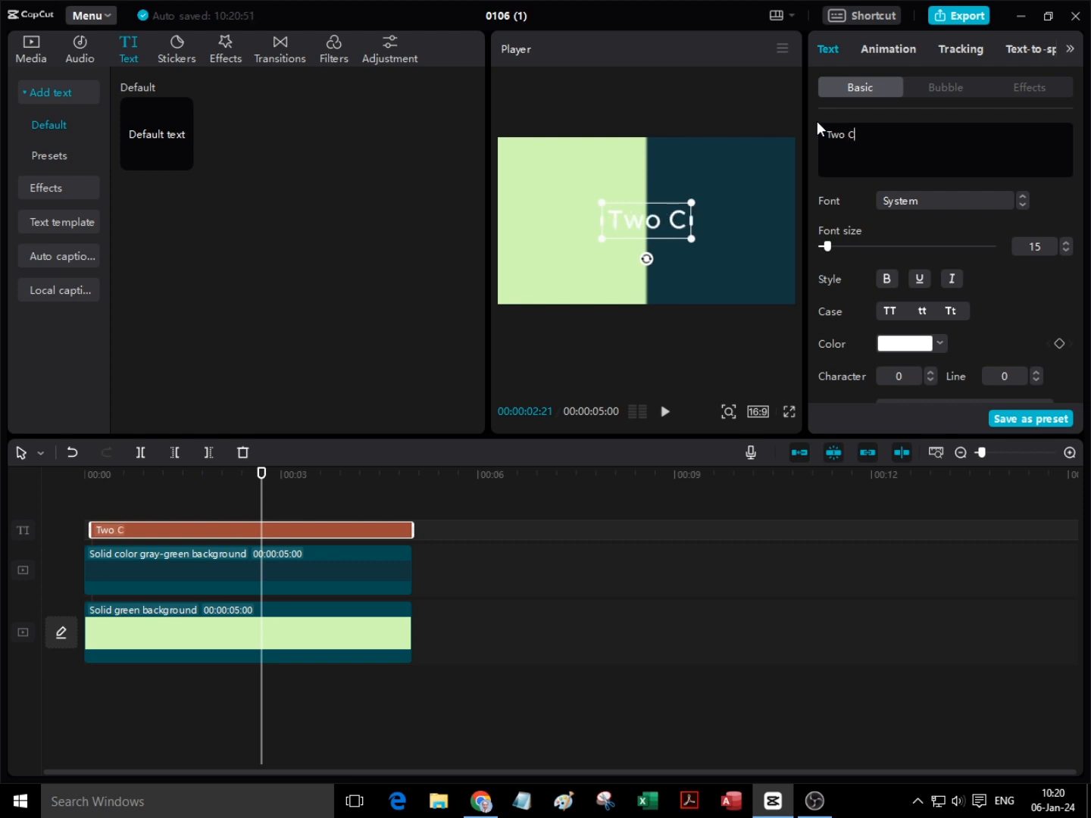
type("olor")
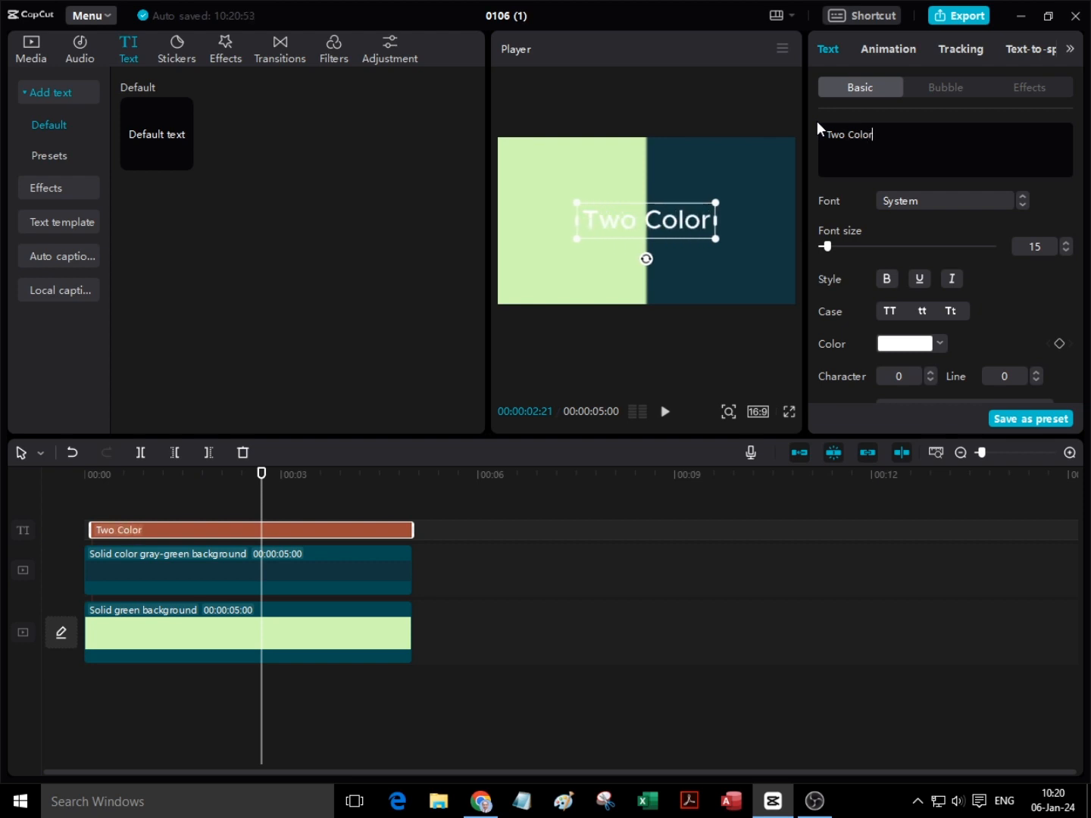
type("ed")
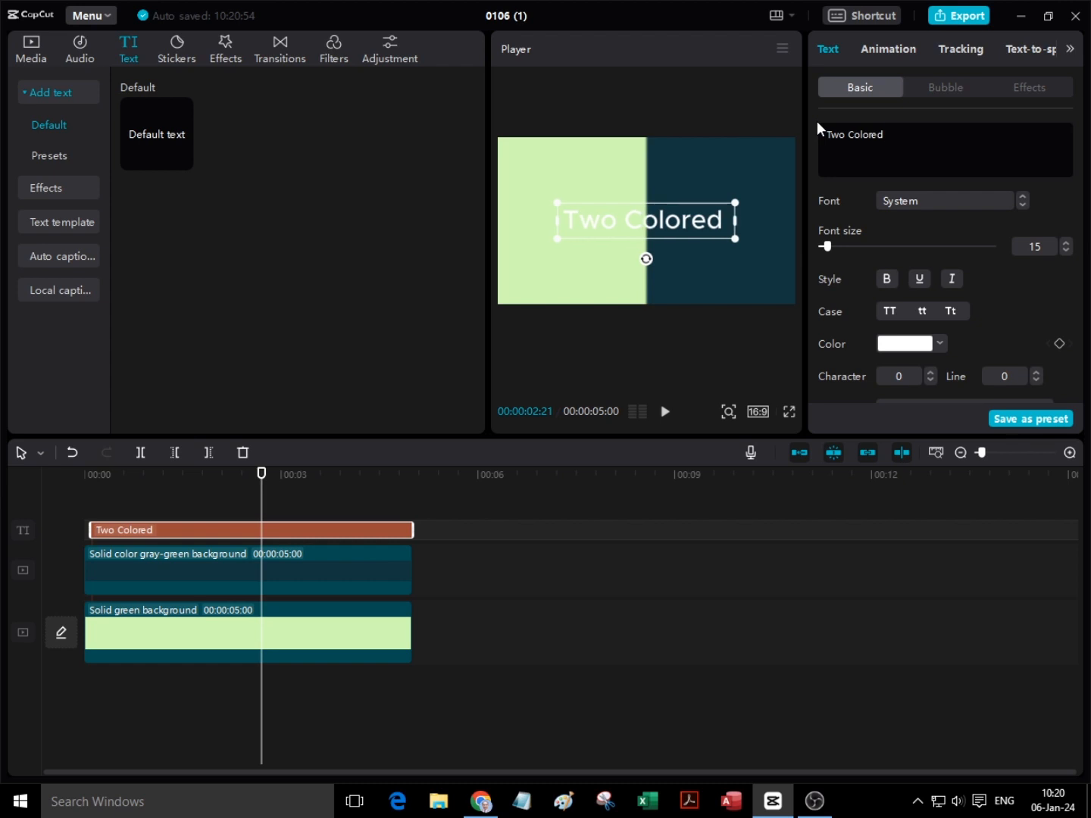
type(" Text")
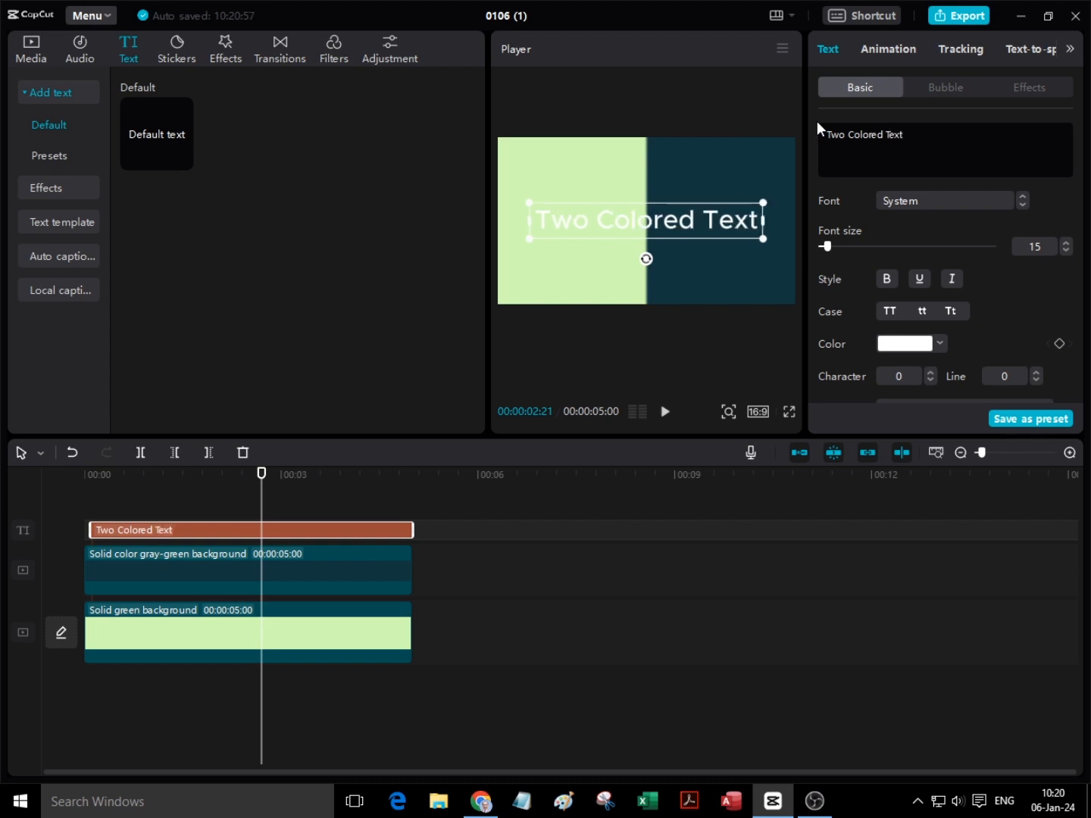
left_click(901, 203)
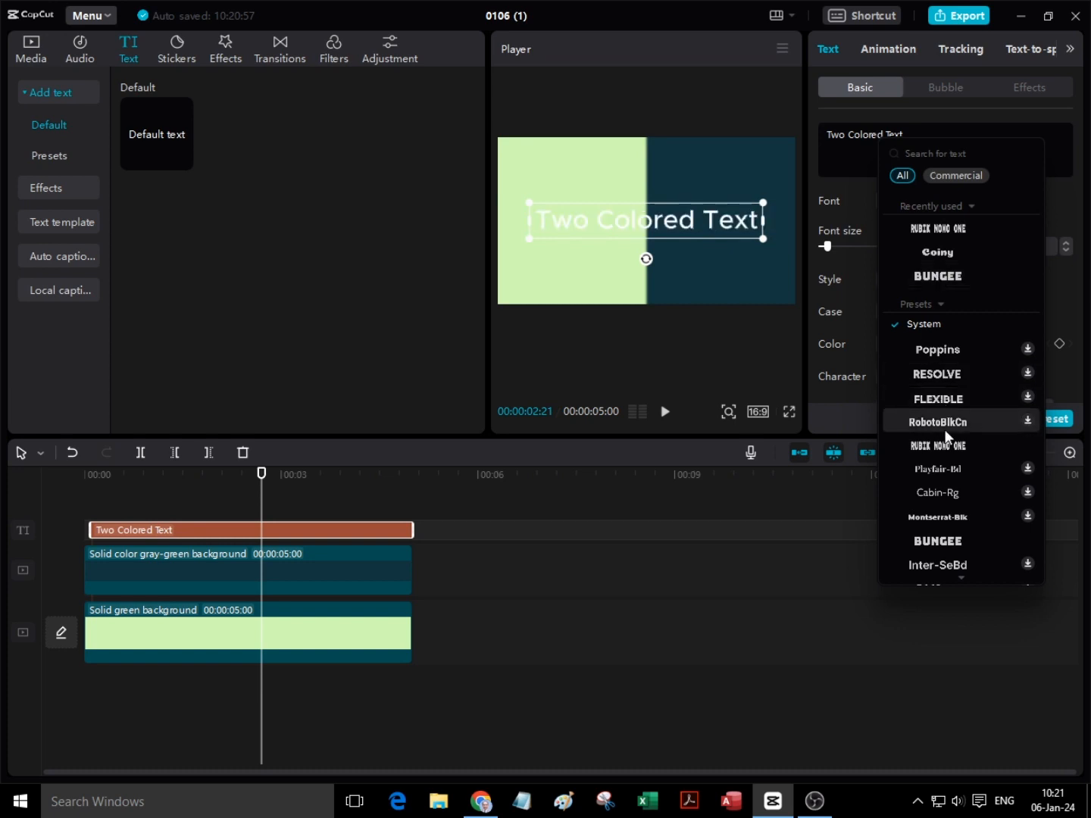
left_click(928, 539)
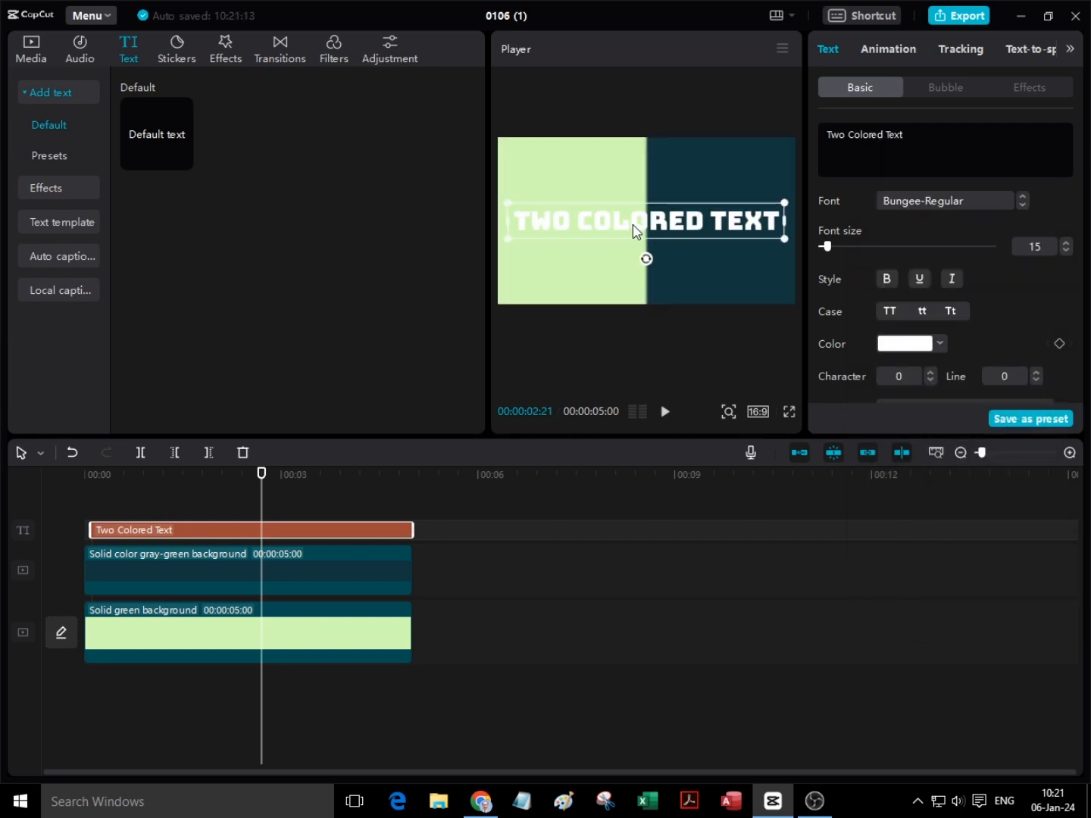
Nudge the text slightly right in the preview and set its color to 12343E, sampled from the dark gray-green background.
left_click_drag(629, 229, 632, 230)
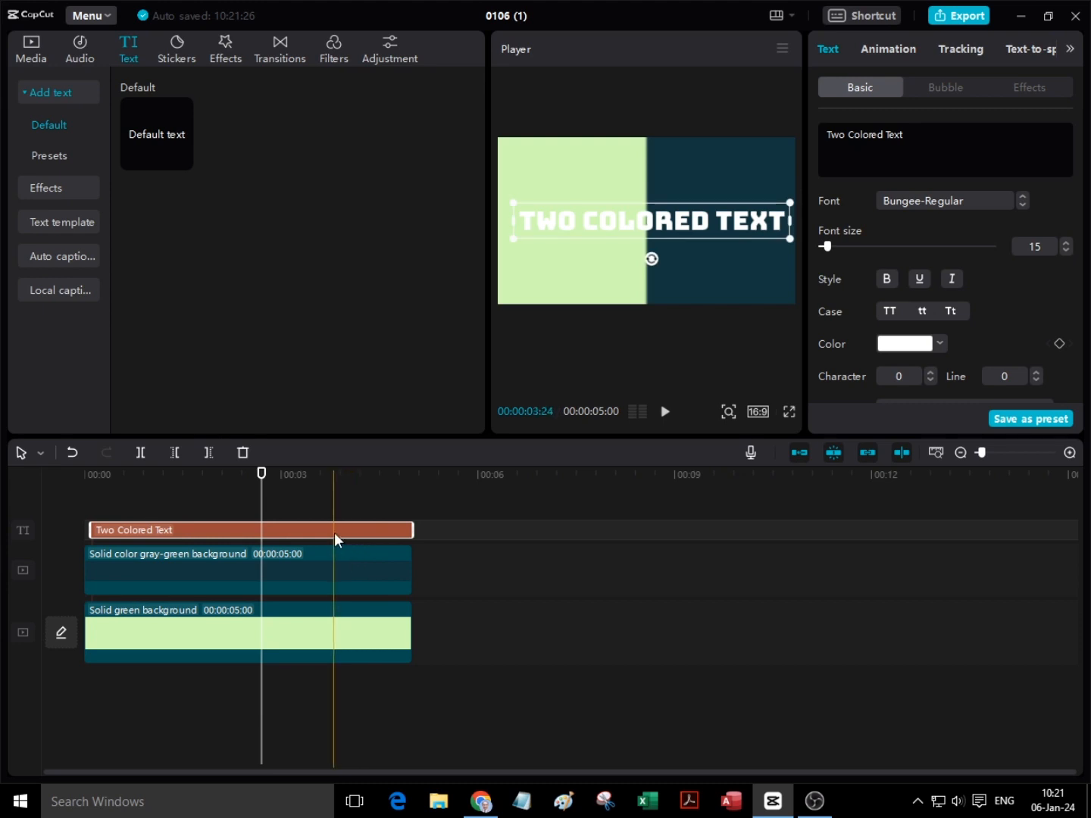
left_click(941, 342)
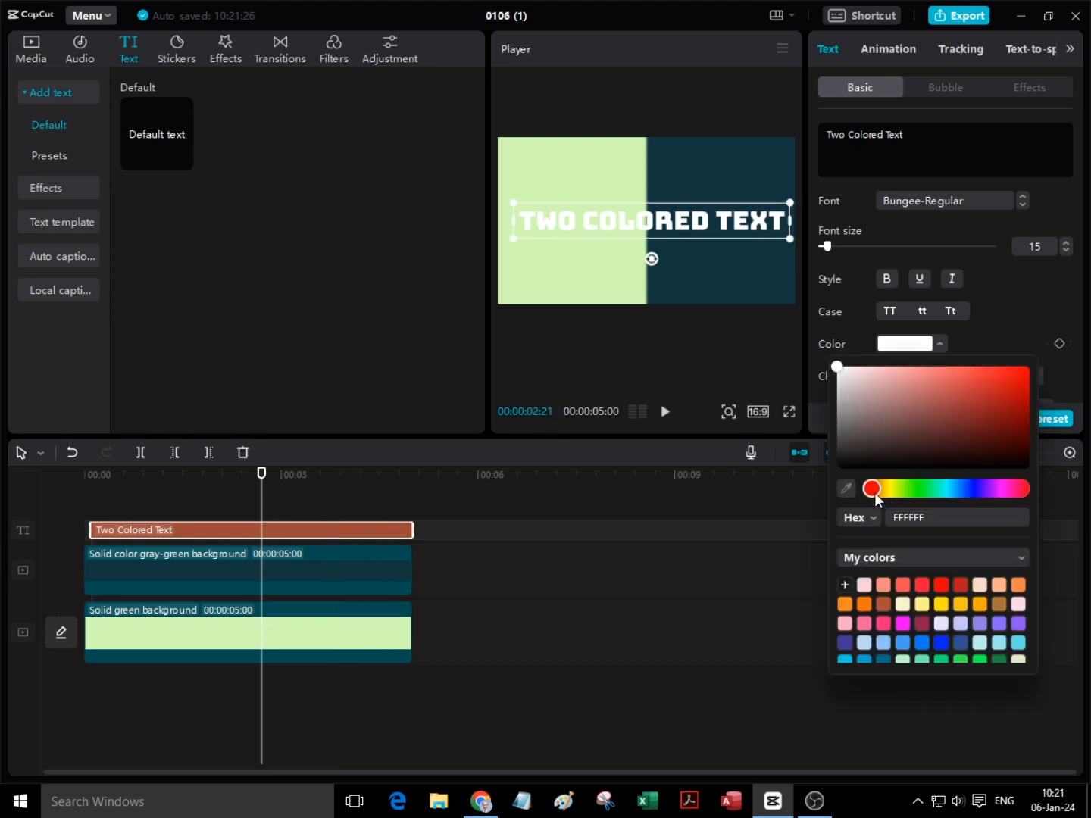
left_click(846, 489)
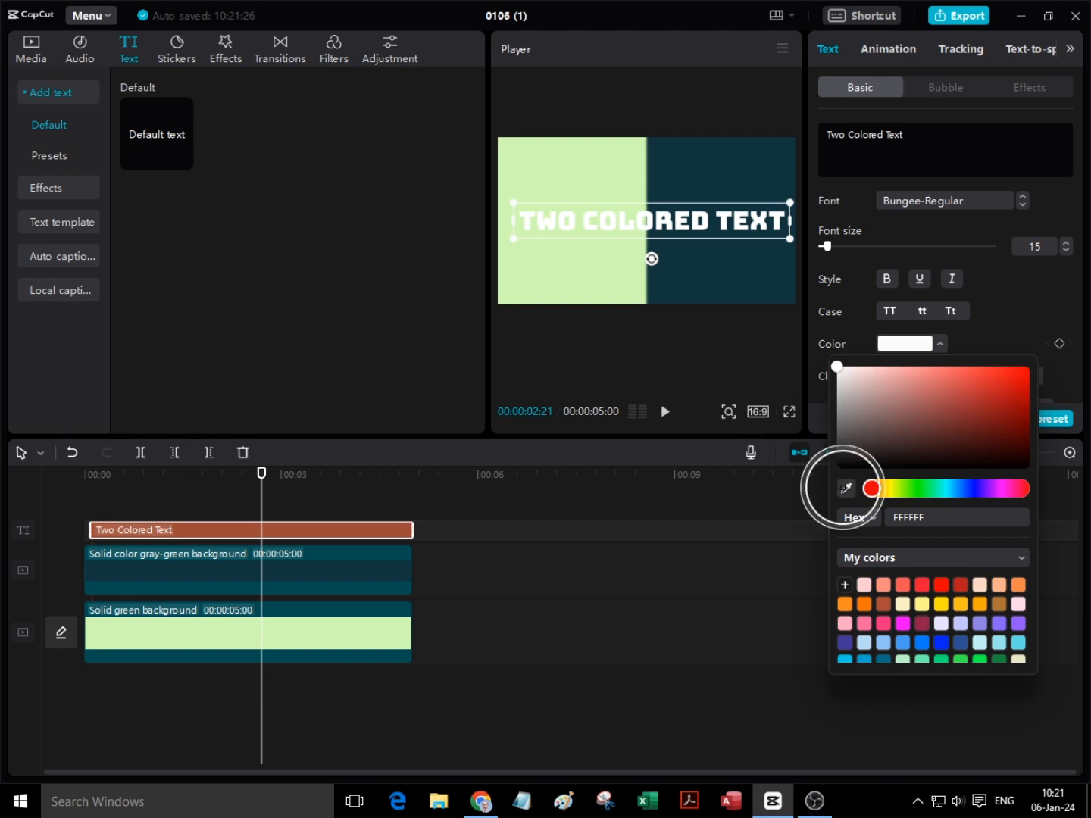
left_click(721, 278)
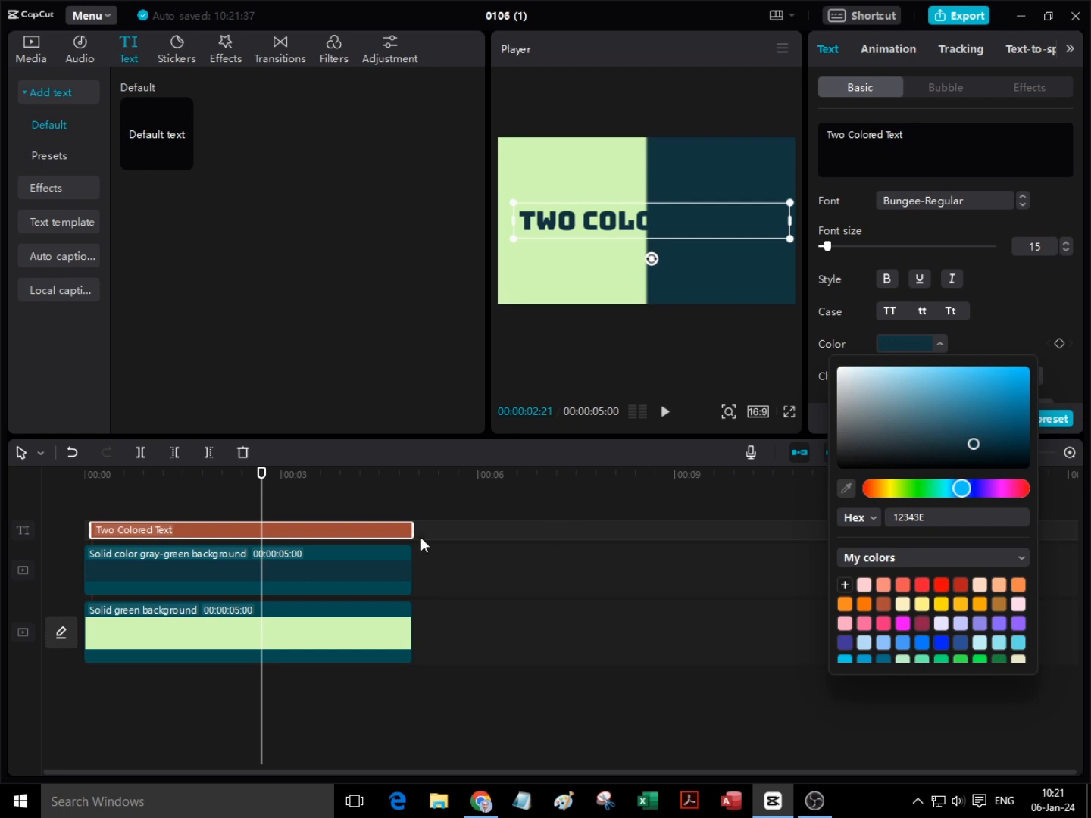
Duplicate the dark text clip onto a track above the original and align the copy with the start of the timeline.
left_click(383, 529)
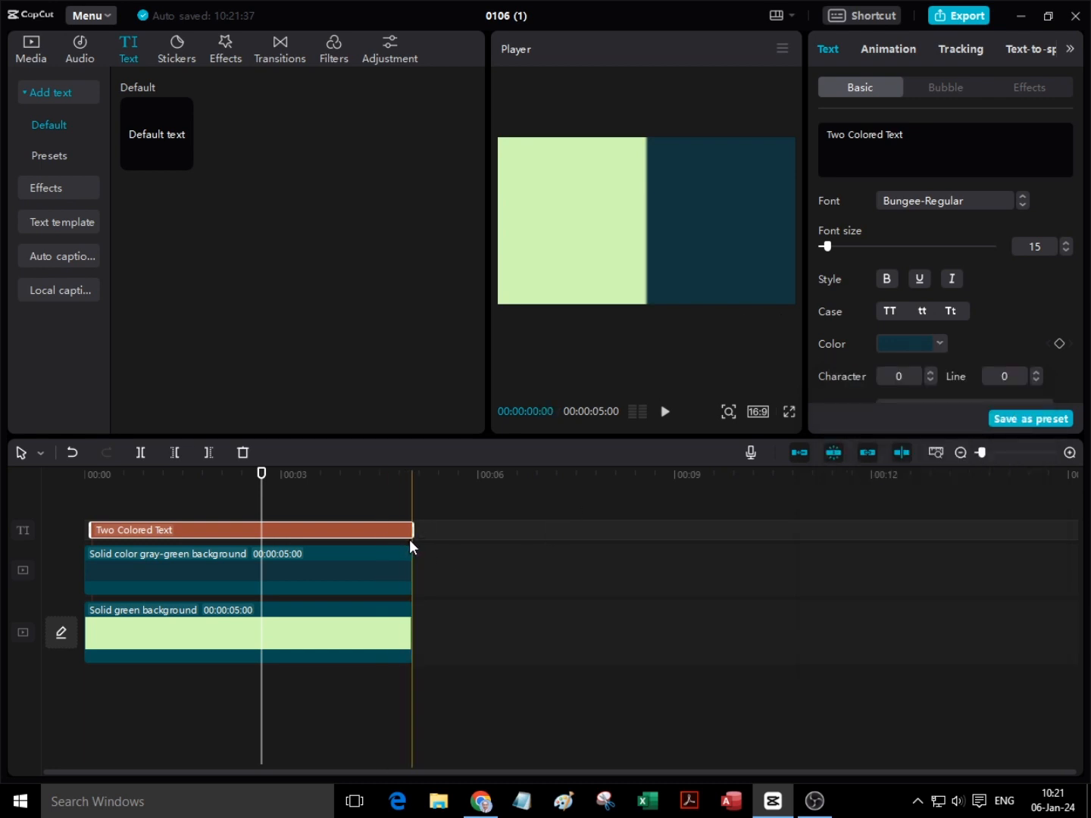
right_click(394, 529)
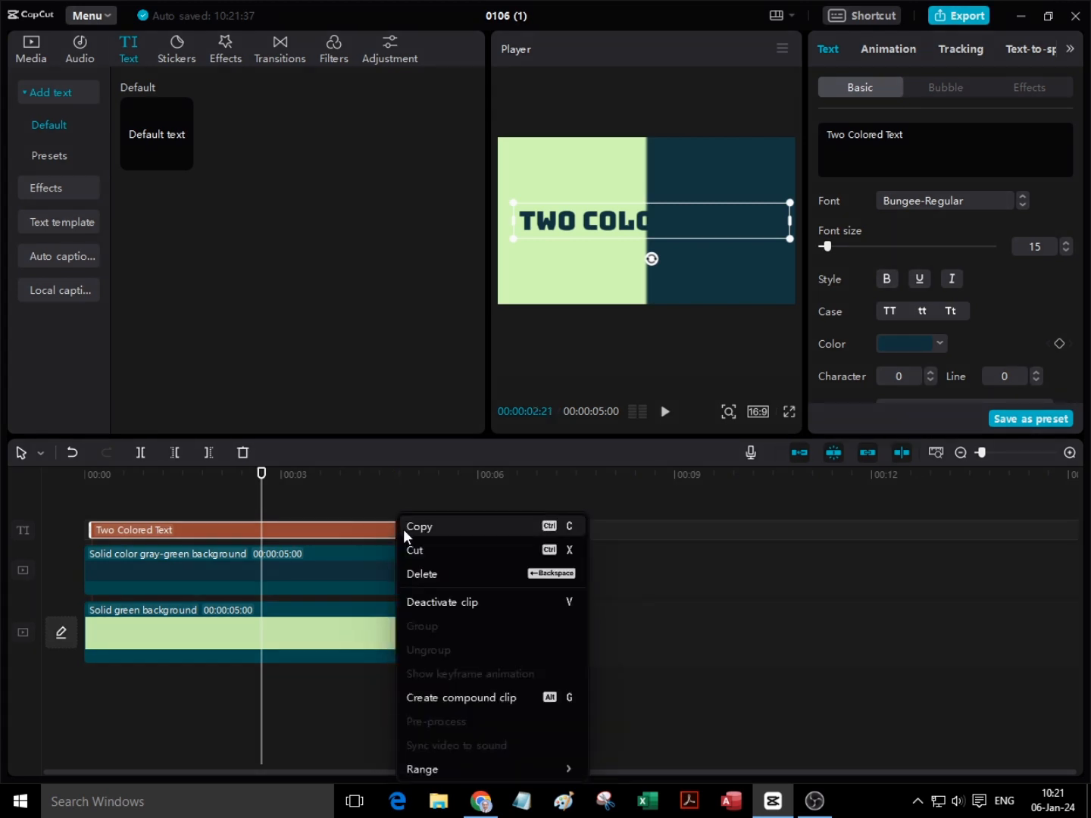
left_click(421, 528)
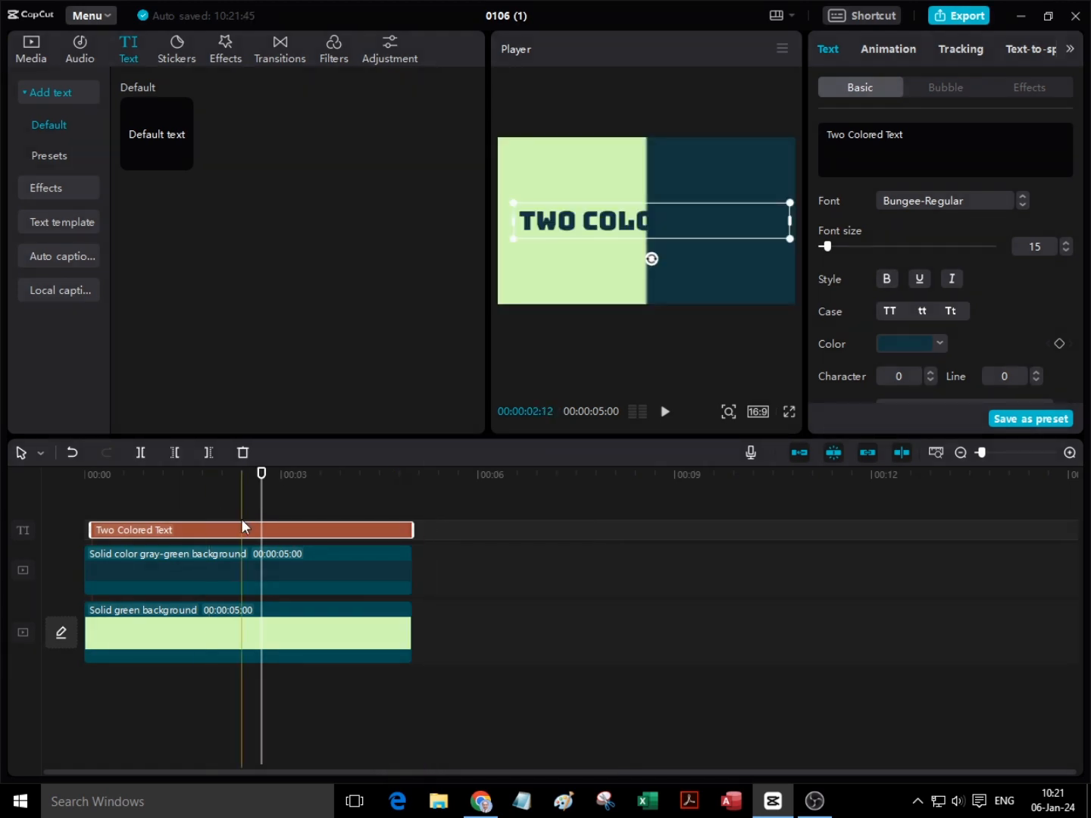
right_click(228, 508)
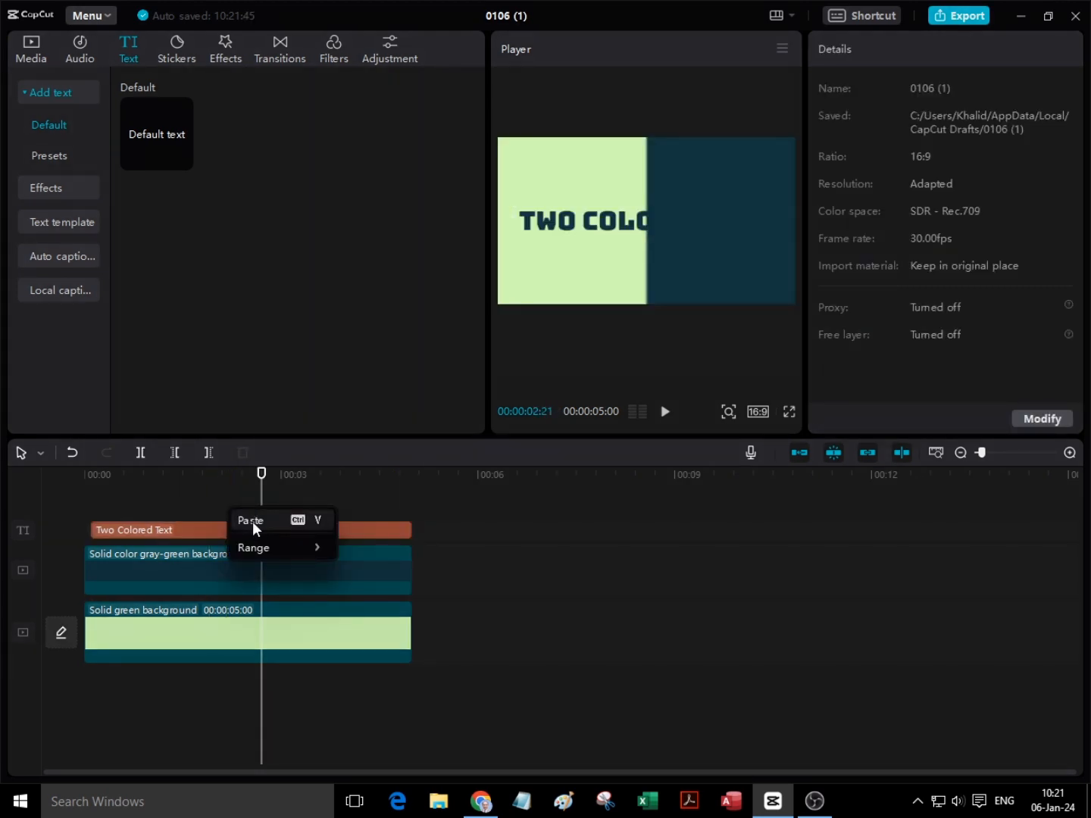
left_click(252, 522)
left_click_drag(362, 527, 183, 527)
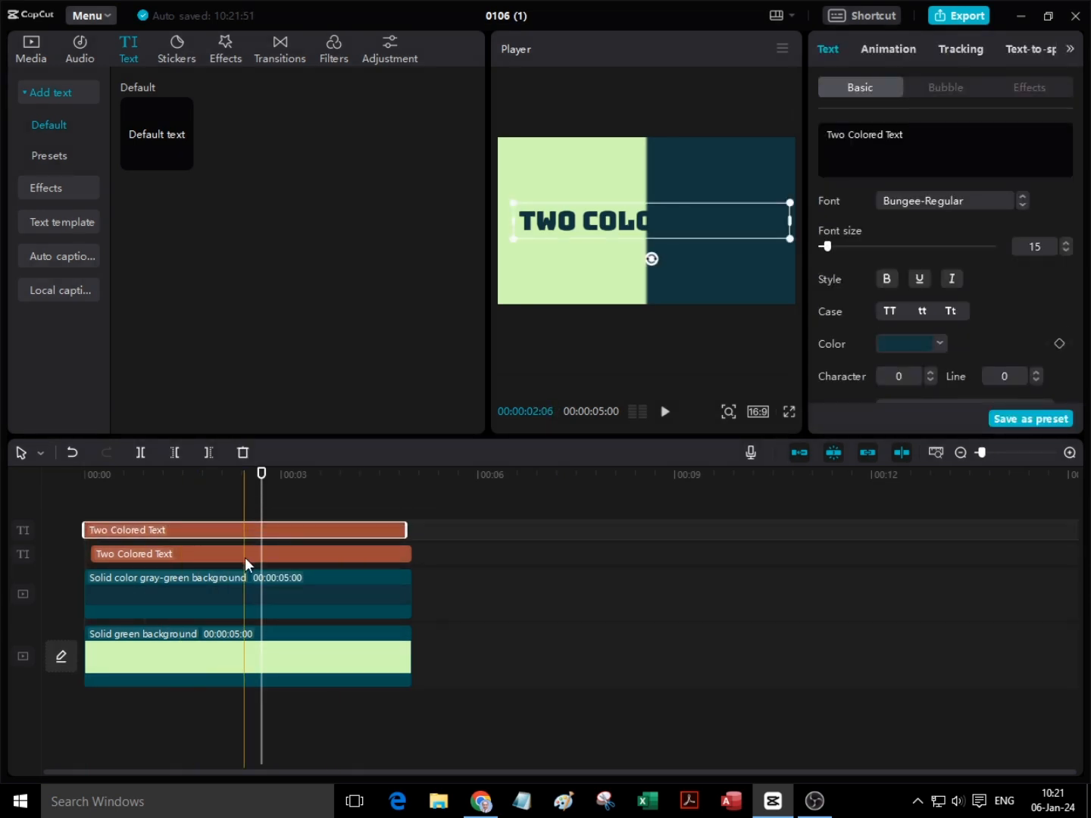
Move the original text clip to the timeline's start and extend both text clips to the end of the background clips.
left_click_drag(286, 558, 255, 553)
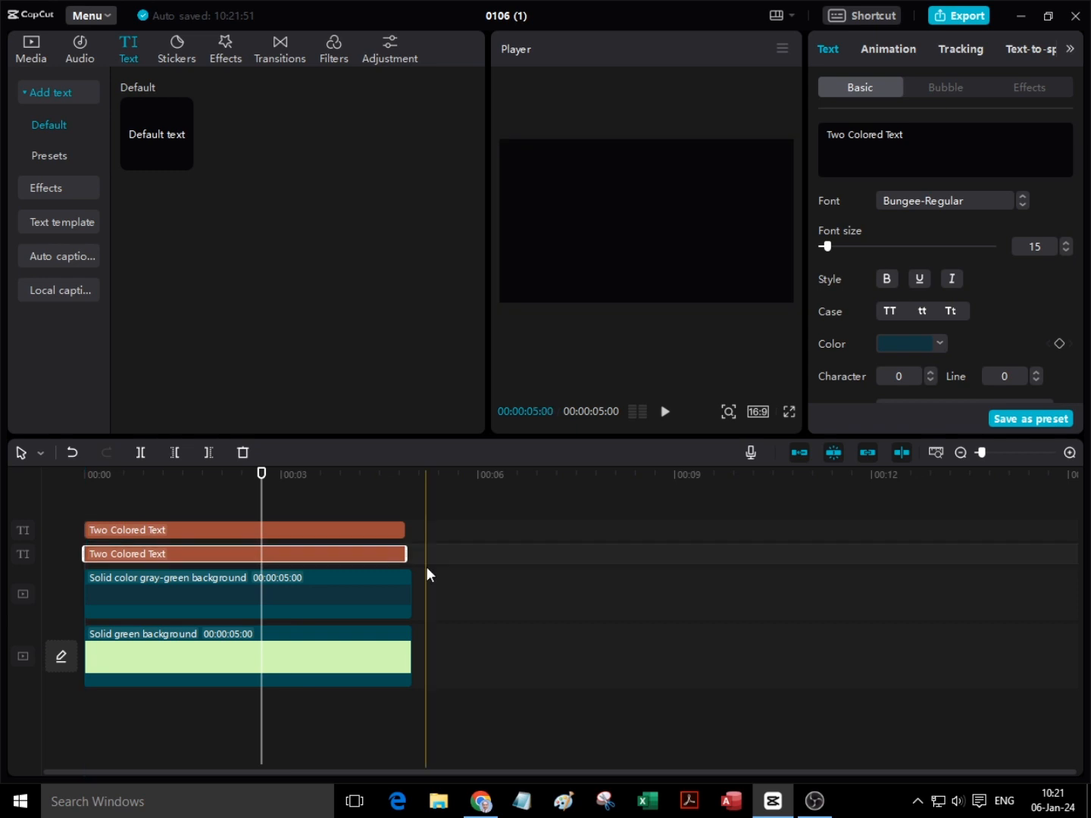
left_click(386, 529)
left_click_drag(406, 529, 413, 529)
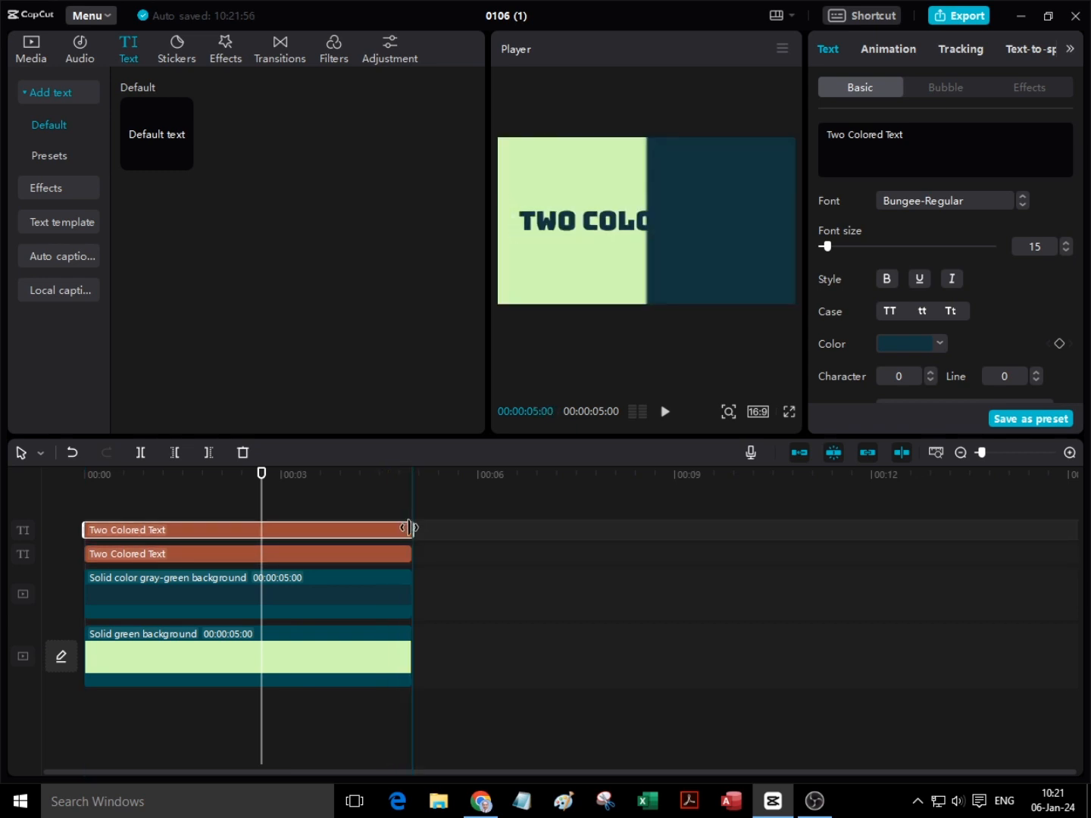
Set the upper text clip's color to D2FBB5, sampled from the light green background.
left_click(310, 555)
left_click(299, 529)
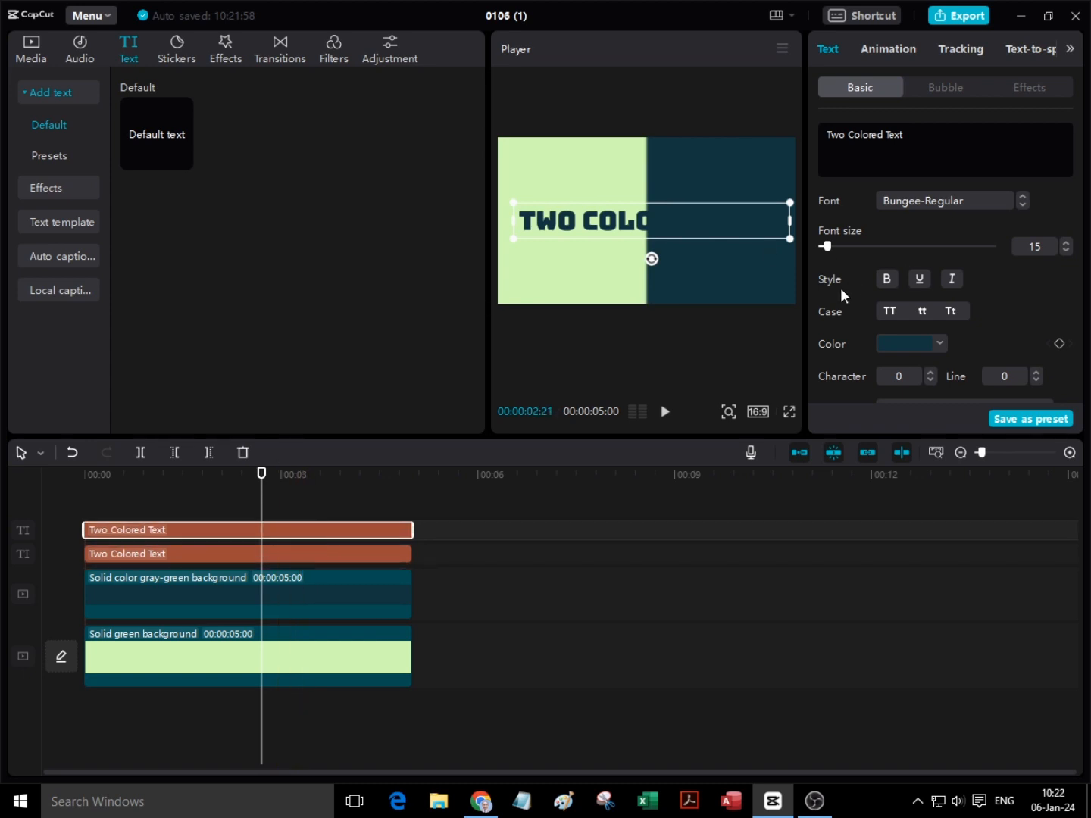
scroll(894, 260, "down", 5)
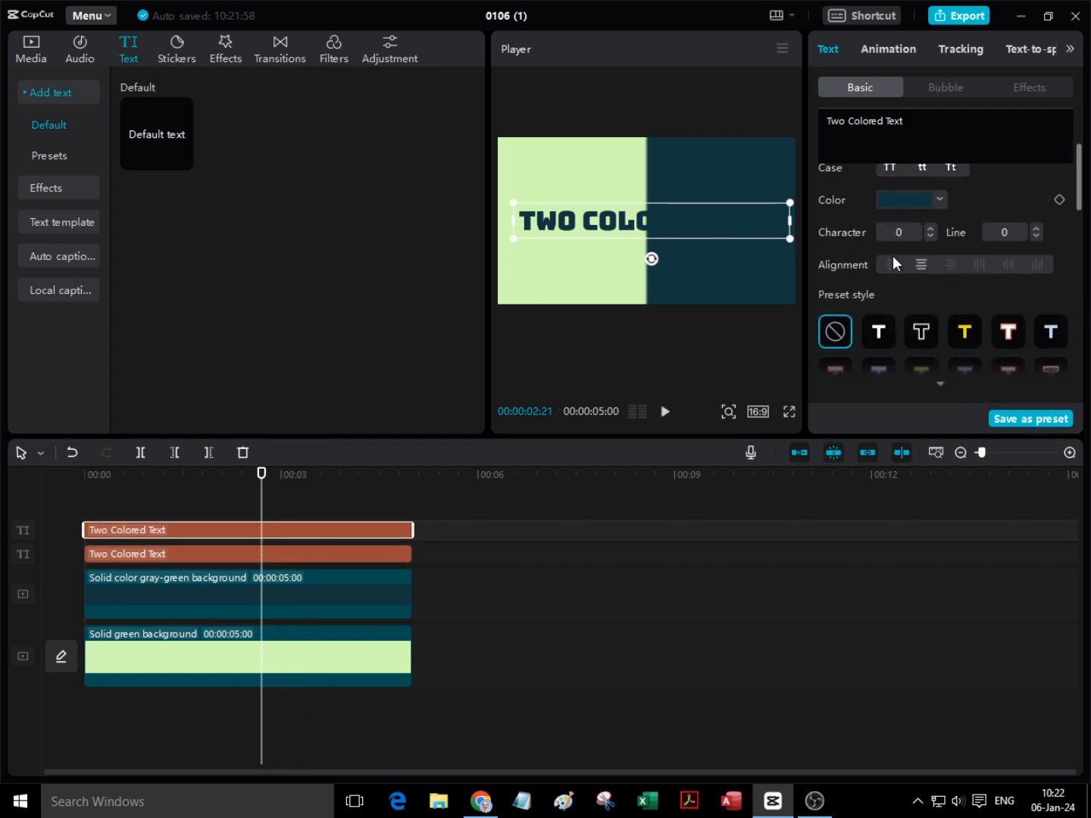
scroll(901, 254, "up", 6)
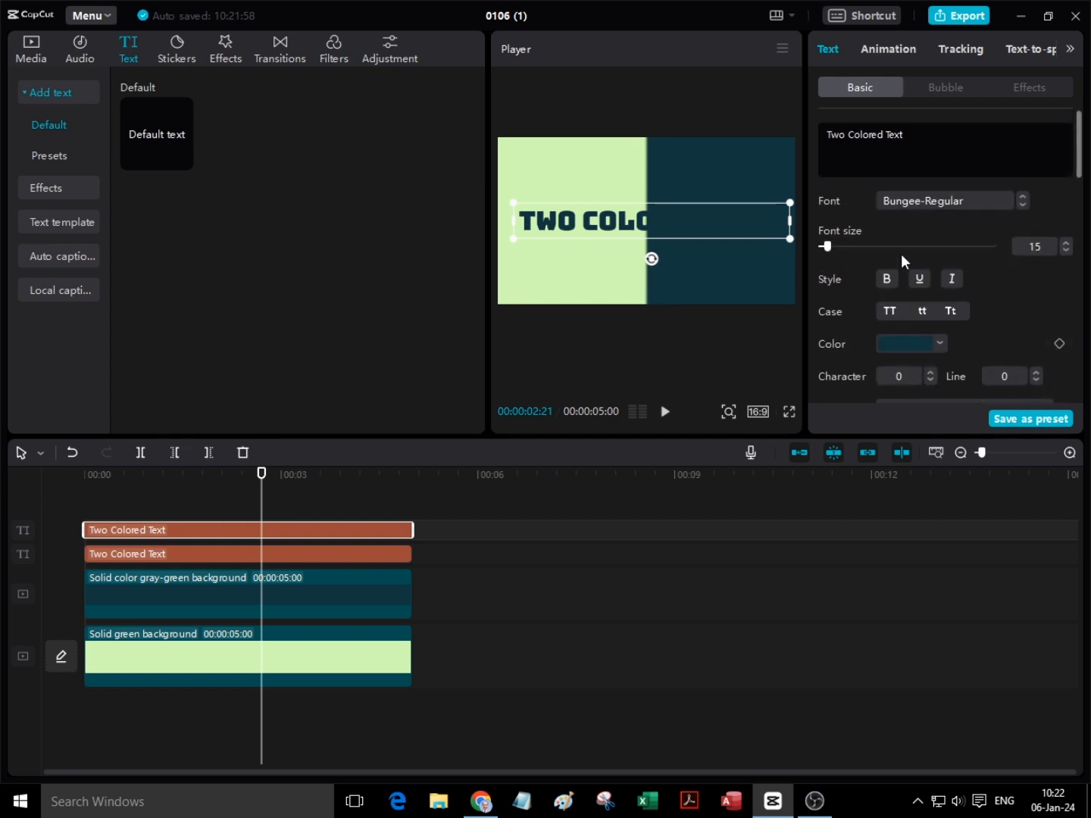
scroll(901, 252, "down", 1)
scroll(901, 253, "down", 6)
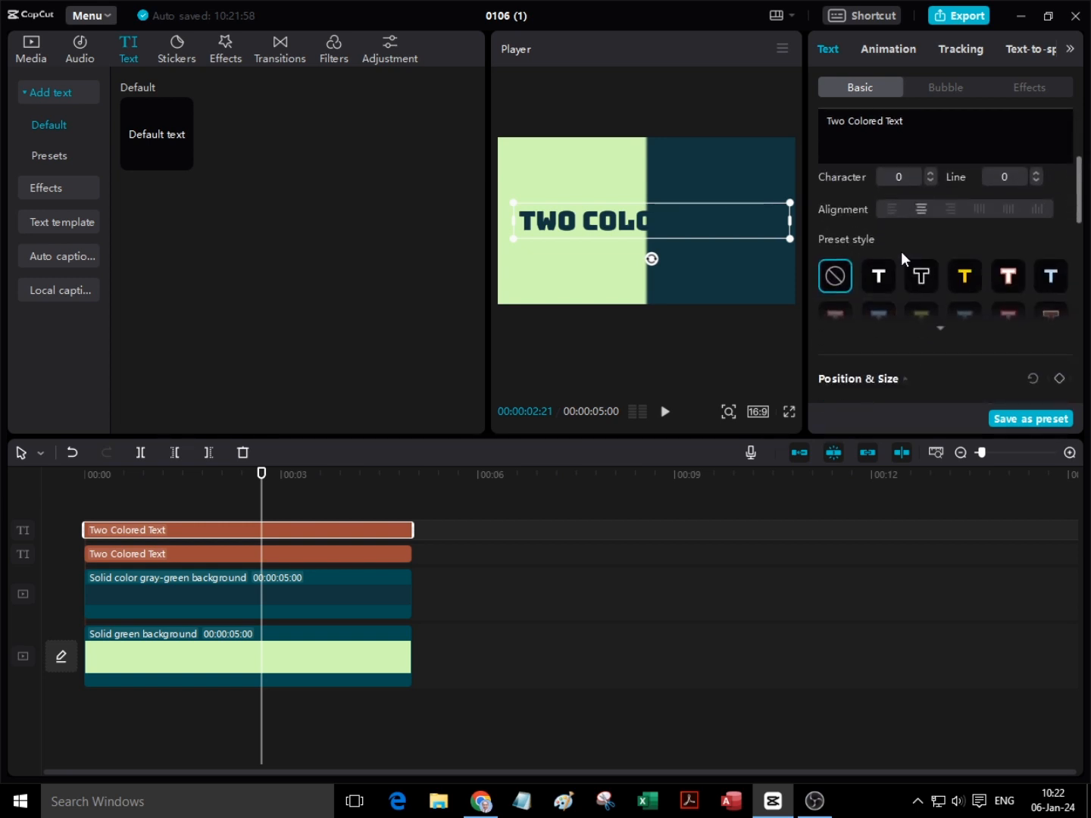
scroll(901, 250, "down", 4)
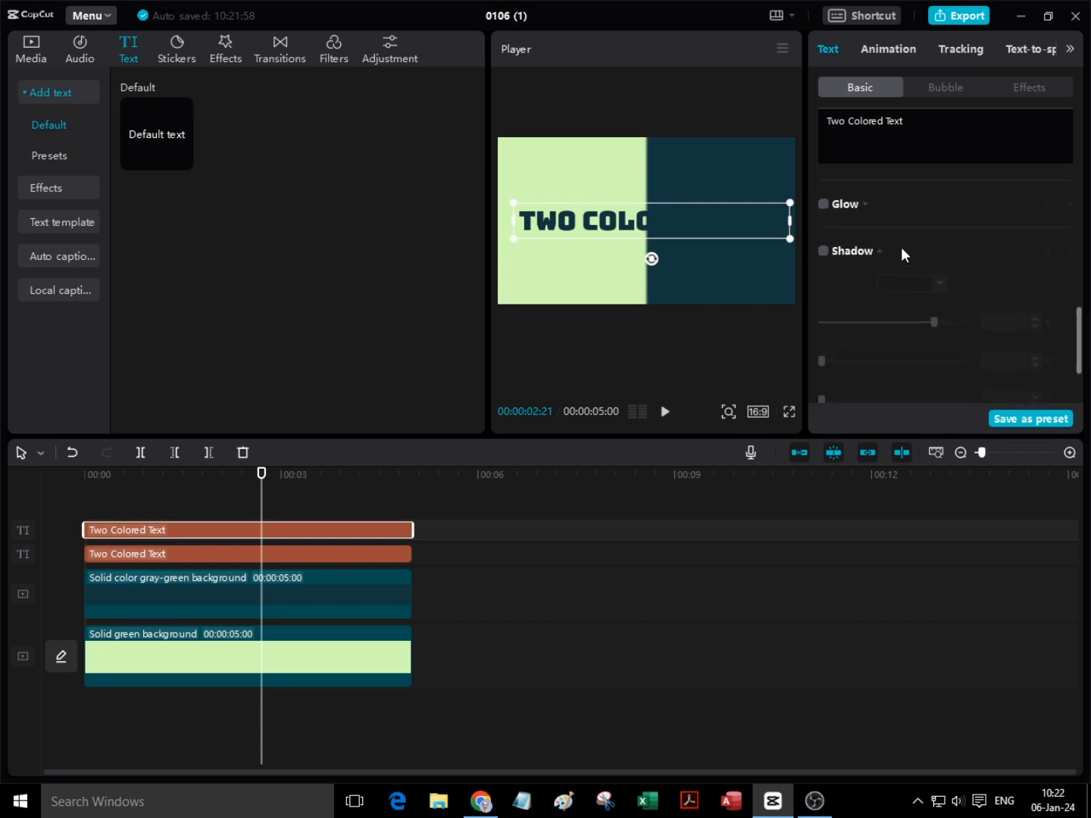
scroll(901, 247, "up", 10)
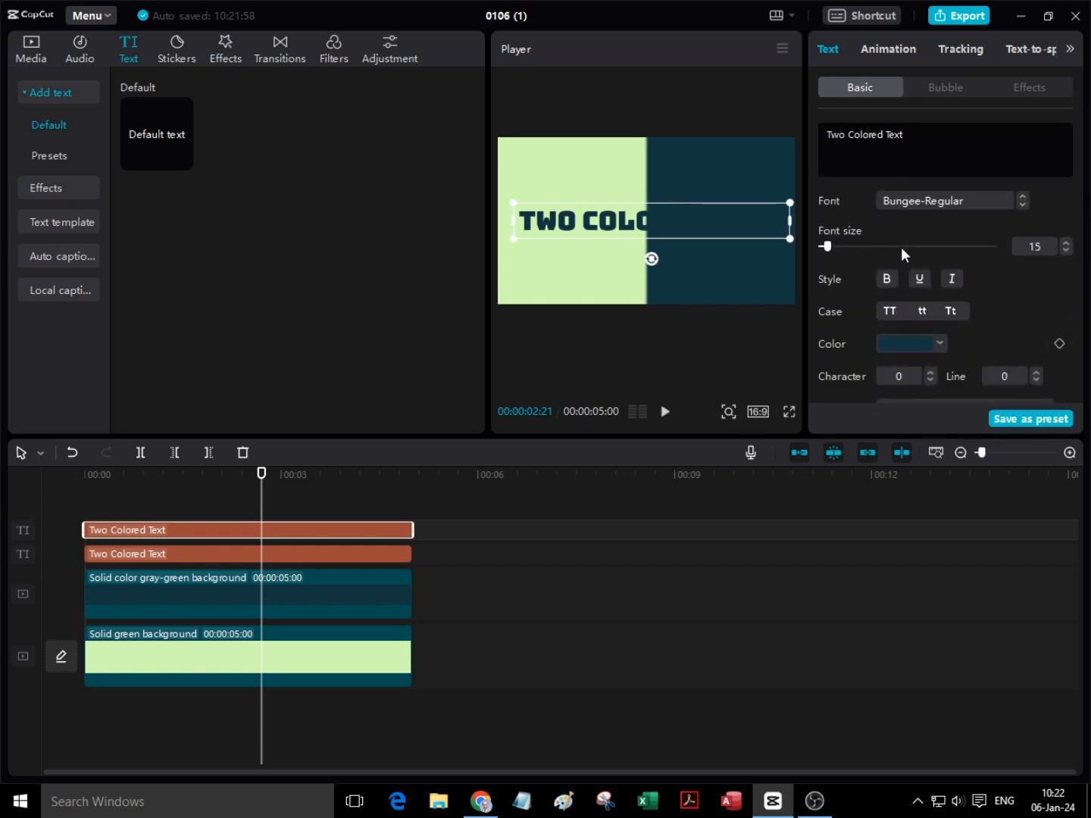
scroll(901, 248, "down", 2)
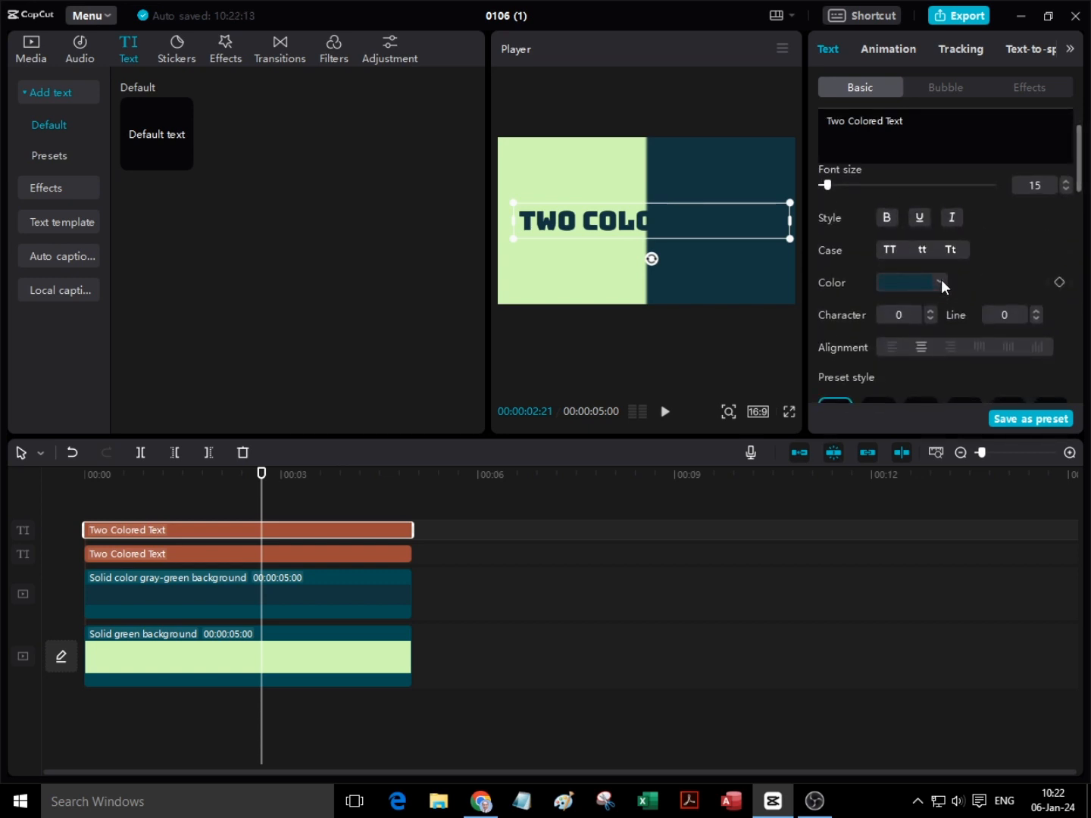
left_click(940, 282)
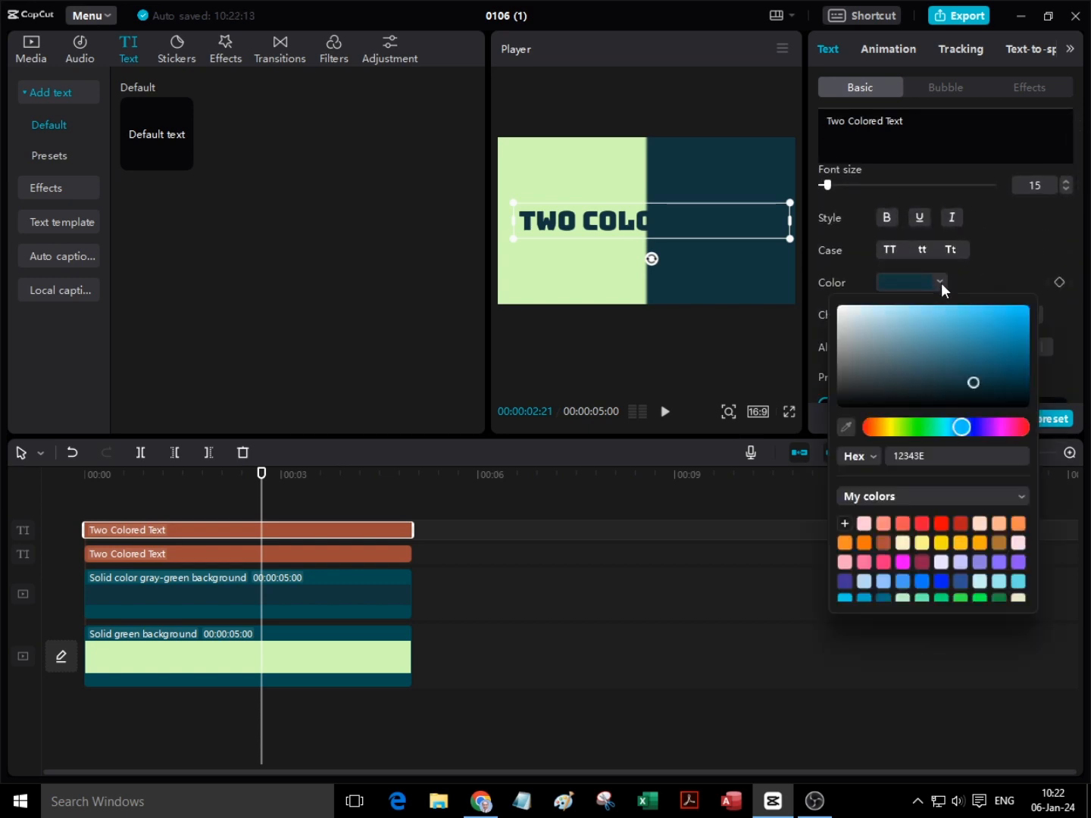
left_click(847, 428)
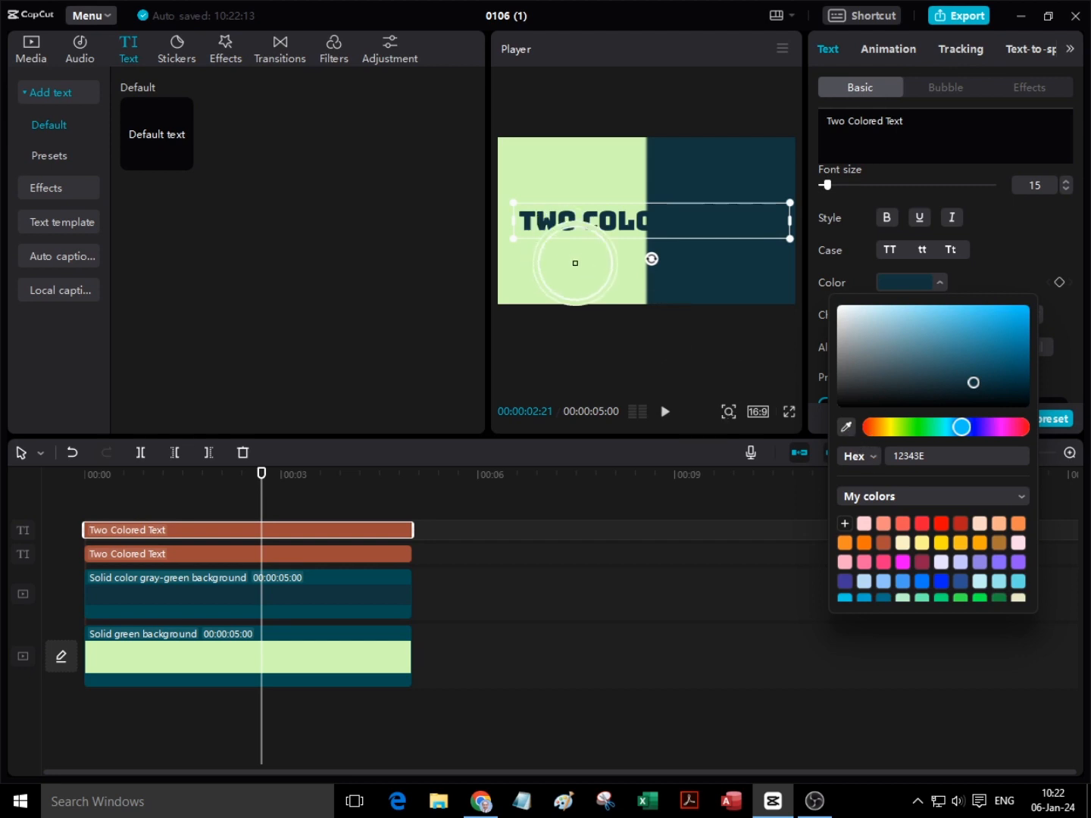
left_click(575, 264)
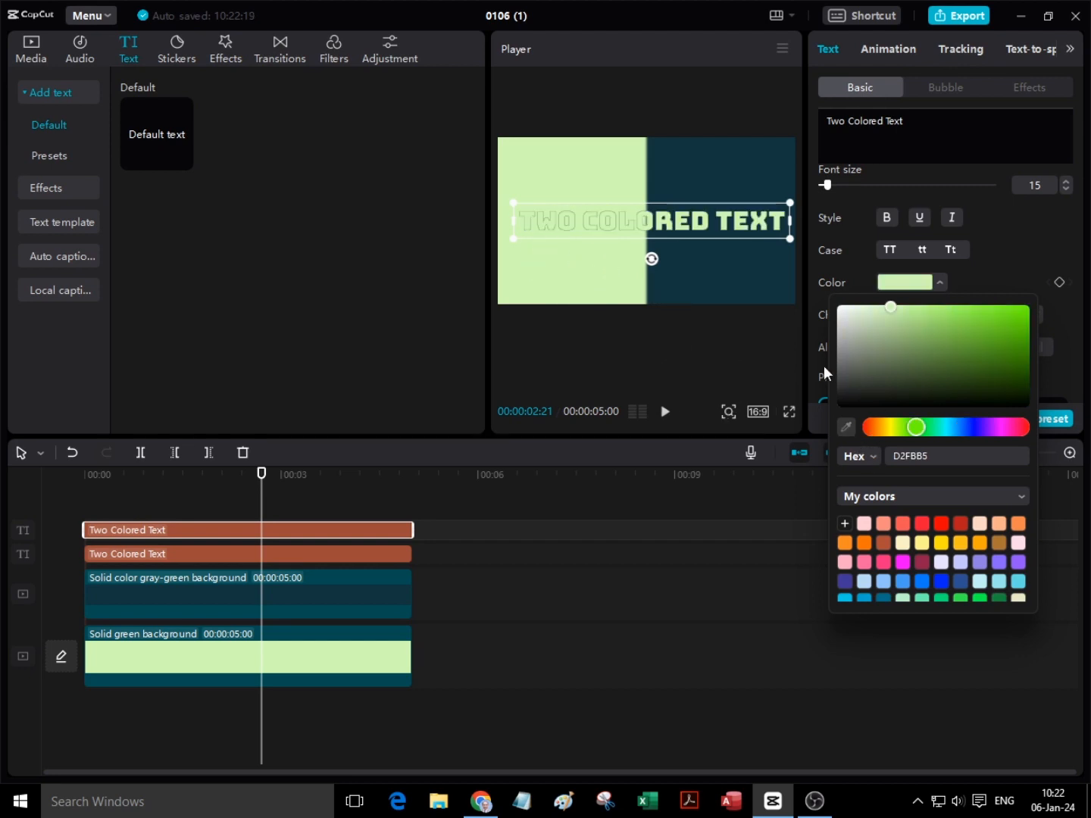
left_click(576, 501)
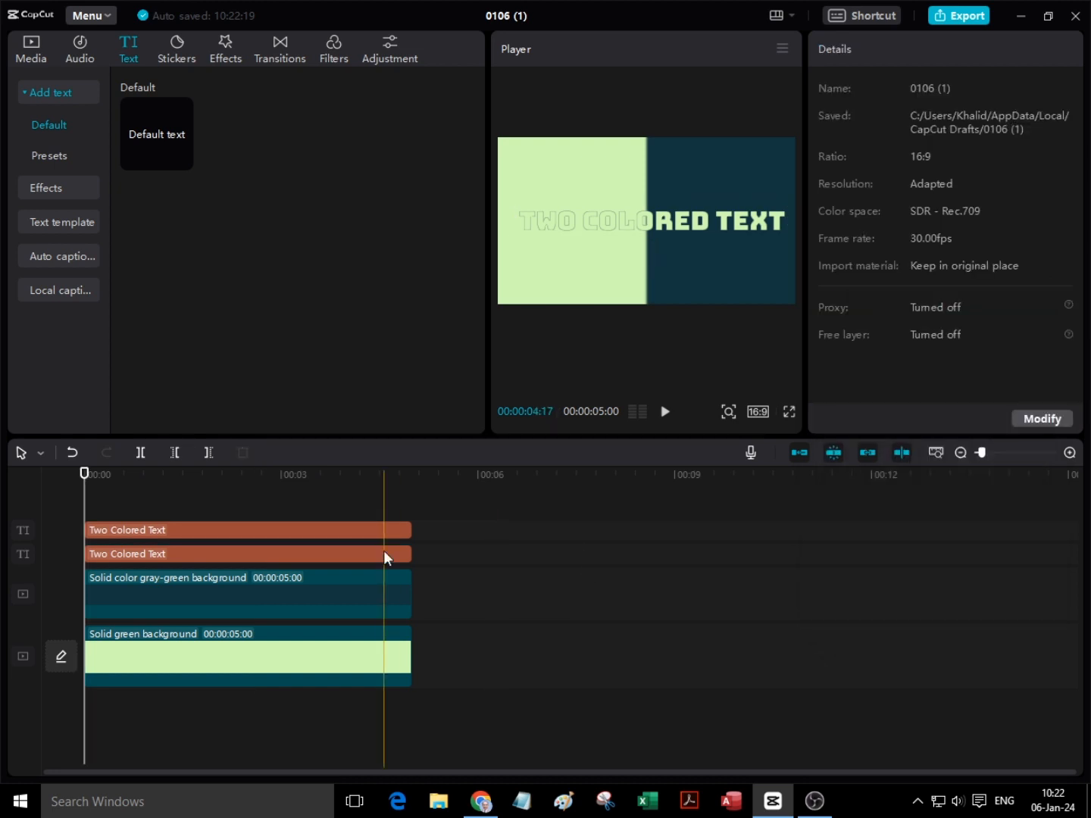
Convert the lower, dark text clip into a compound clip.
left_click(384, 551)
right_click(361, 549)
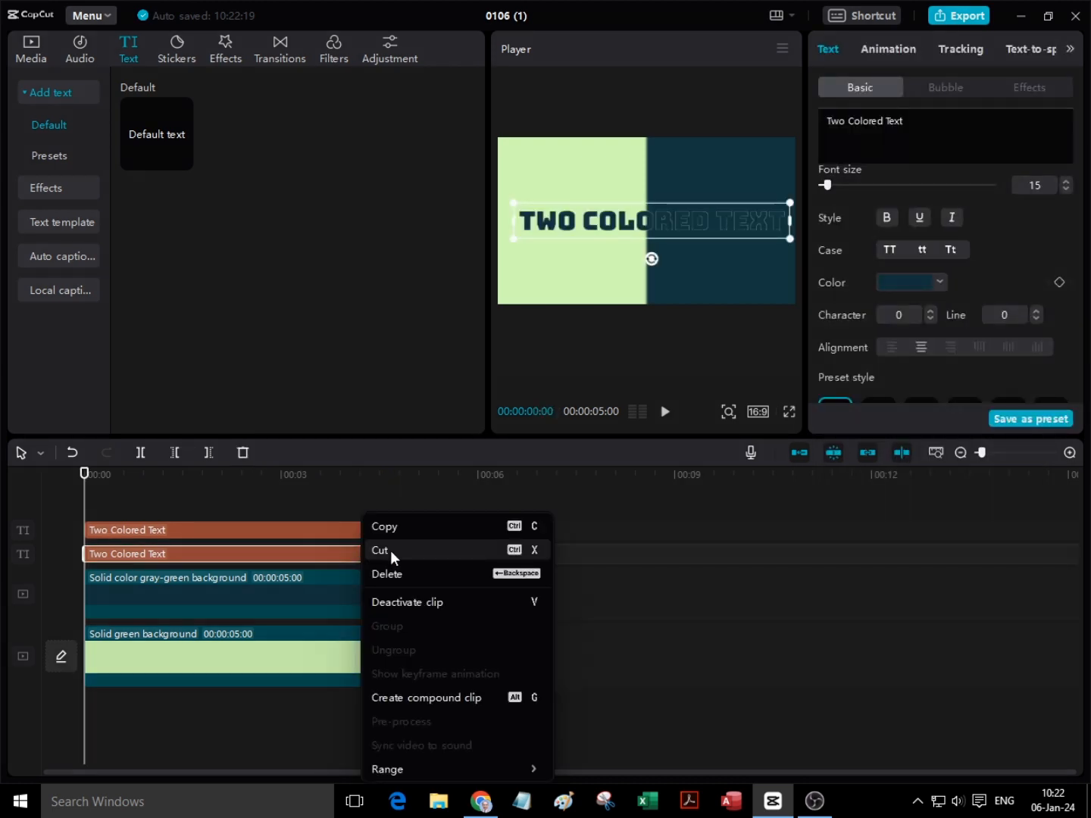
left_click(435, 699)
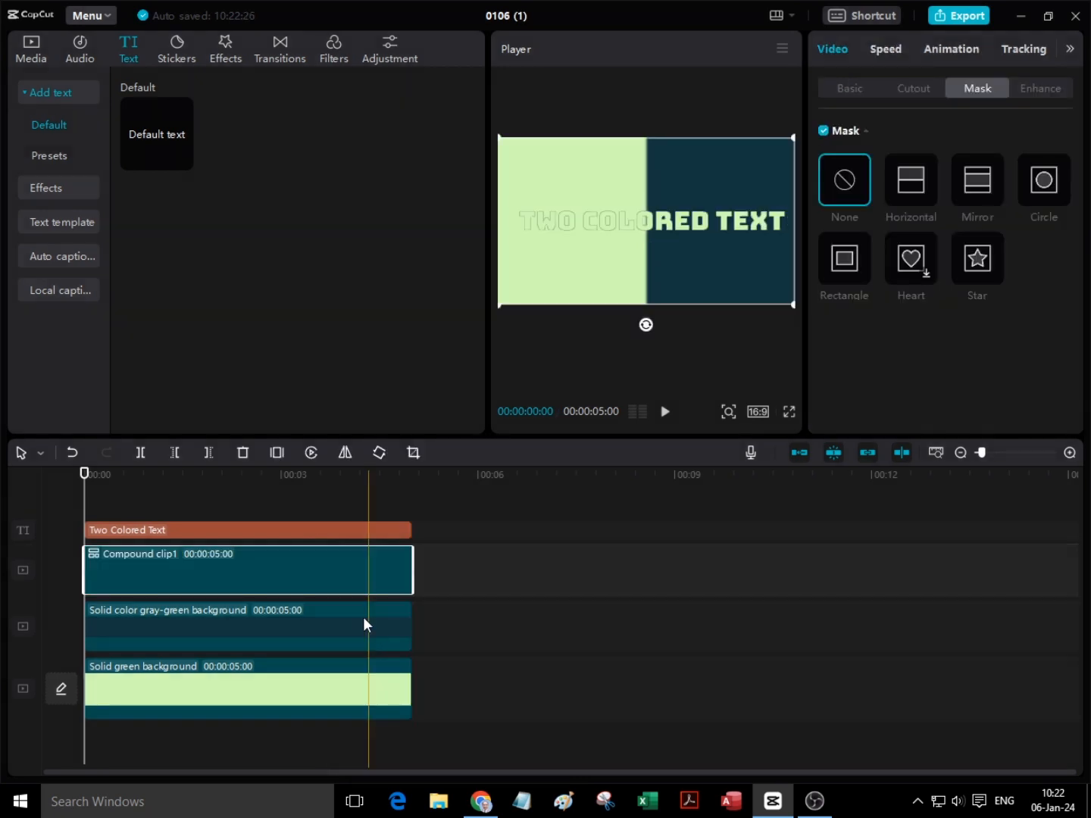
Convert the upper, light green text clip into its own compound clip.
left_click(319, 529)
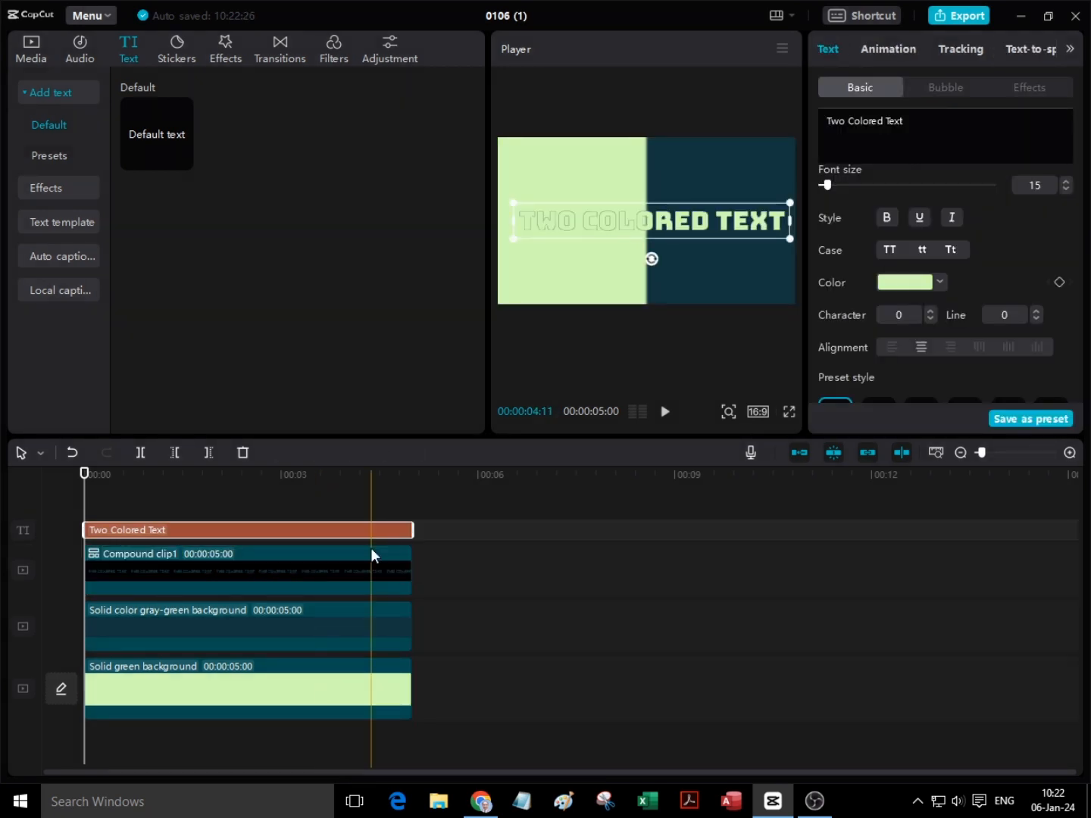
right_click(371, 552)
left_click(351, 534)
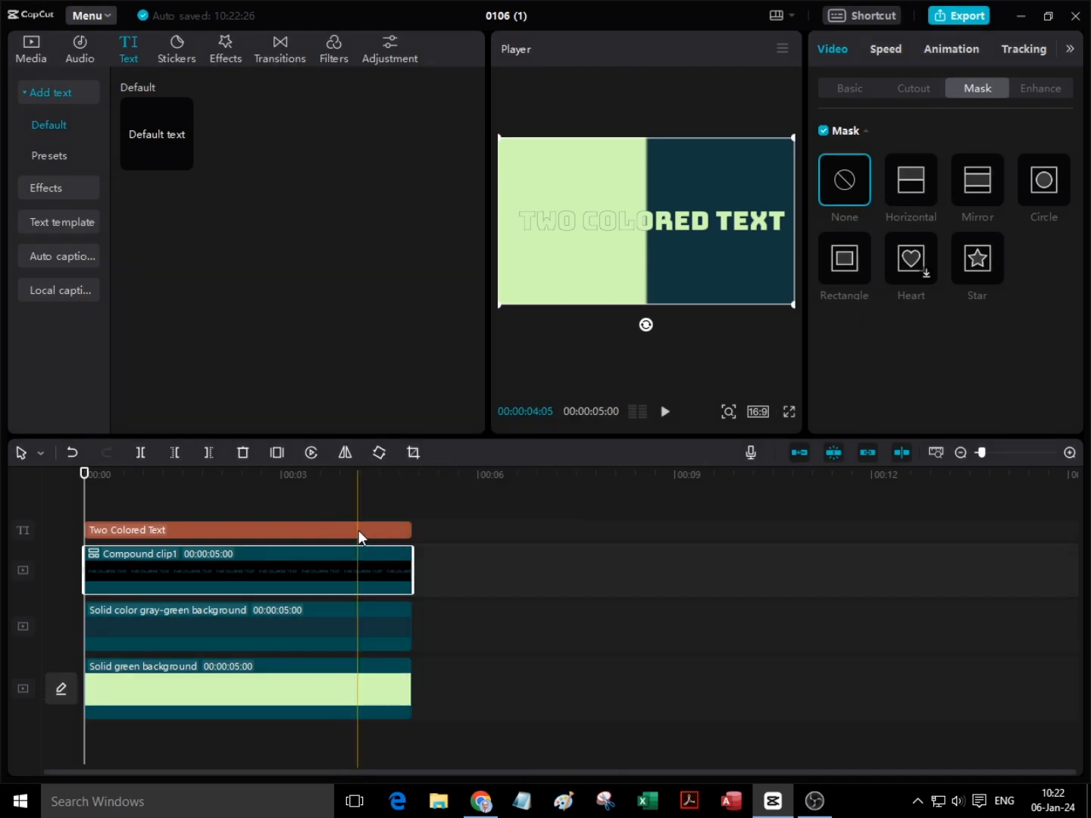
right_click(367, 530)
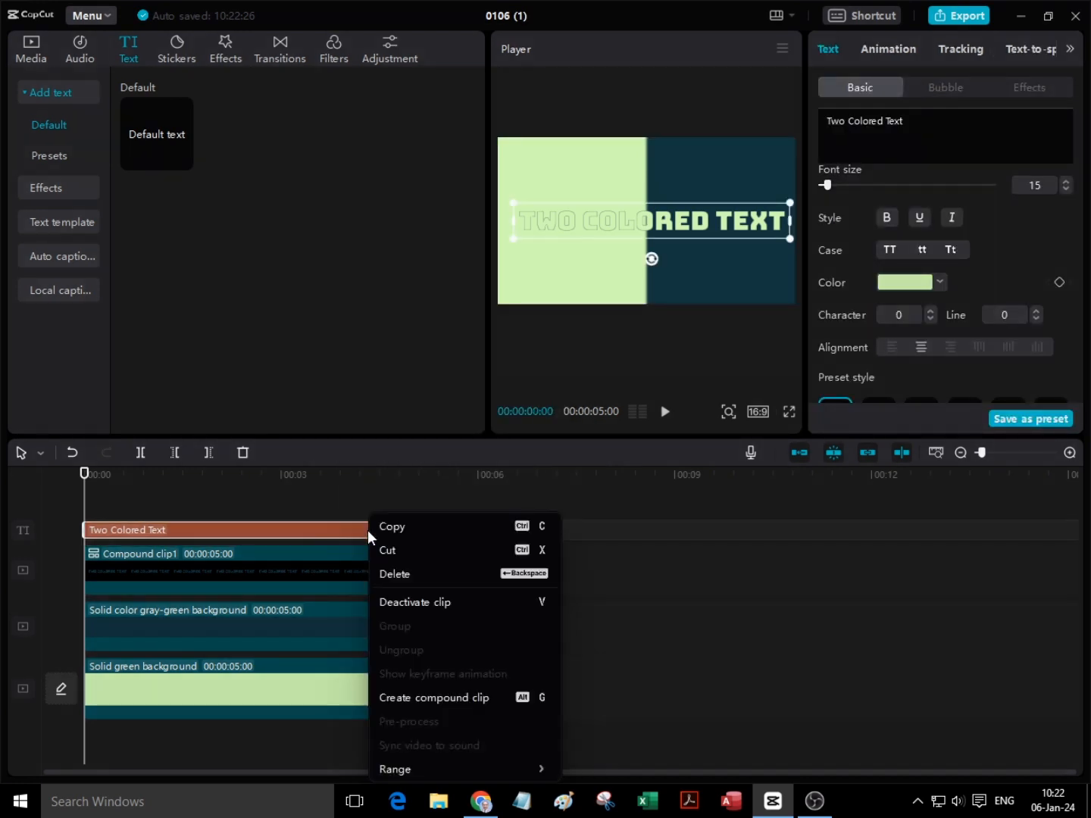
left_click(413, 698)
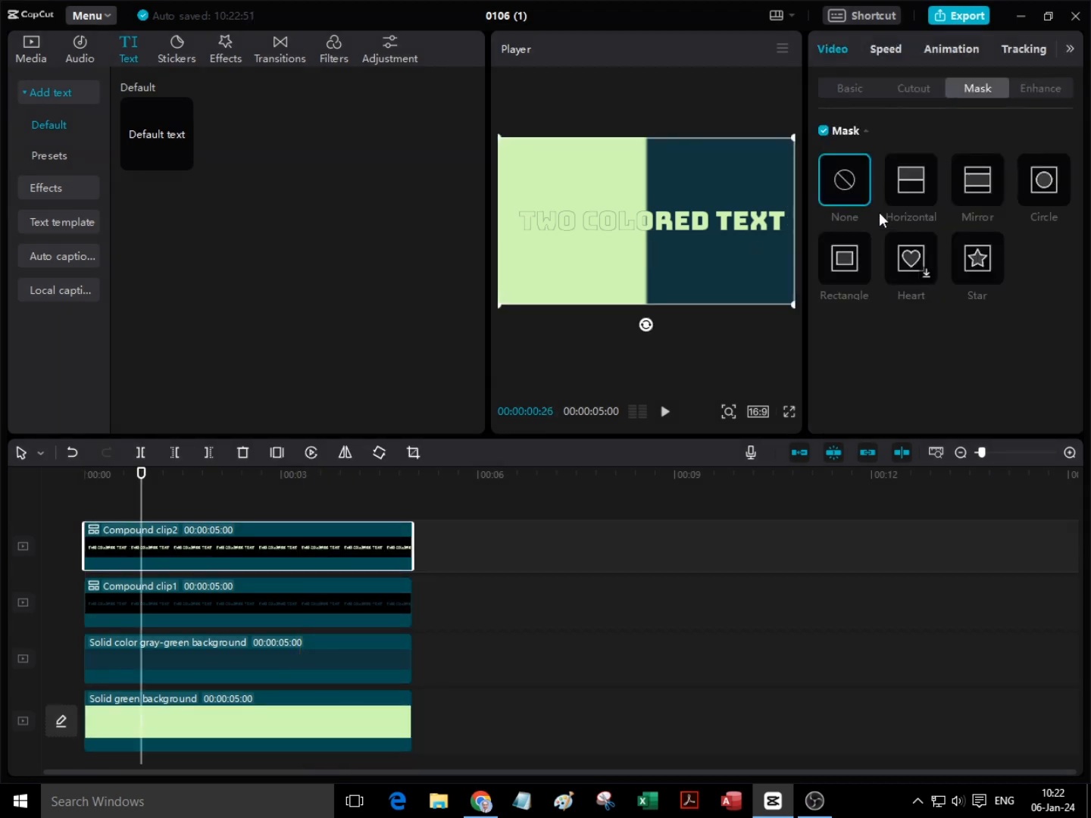
Apply a Horizontal mask to the light green text's compound clip and set the mask rotation to 90°.
left_click(906, 184)
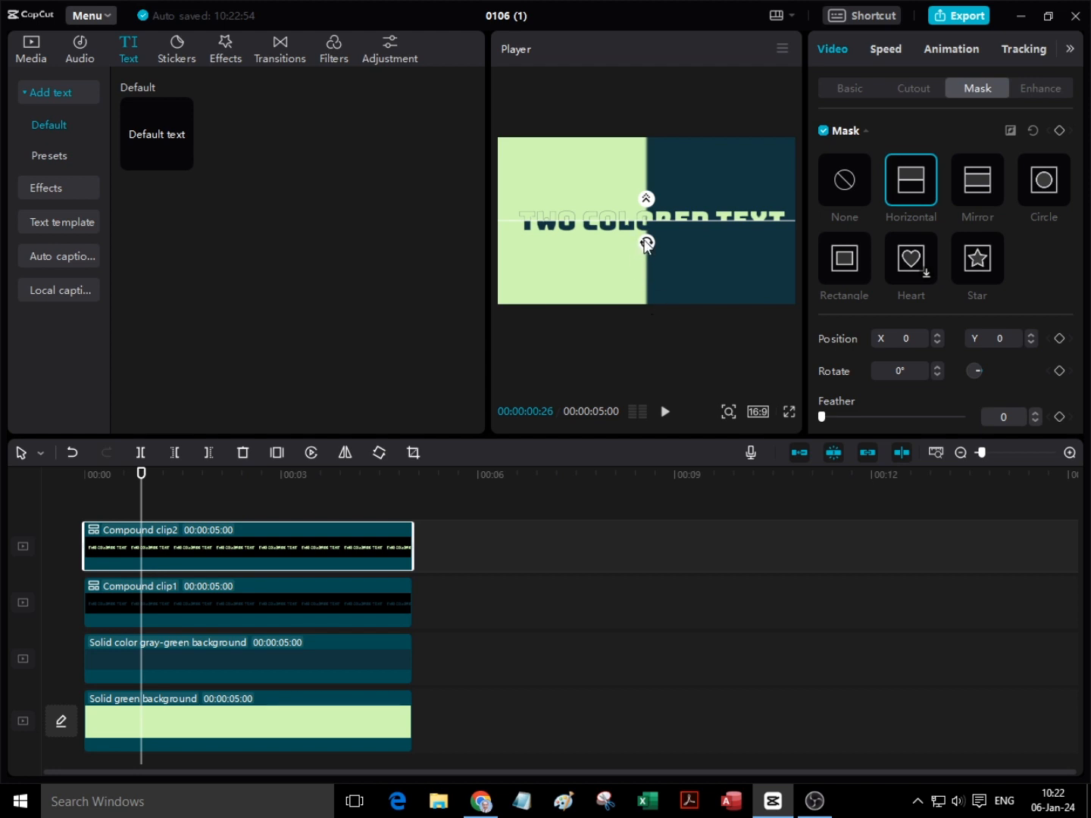
left_click_drag(646, 244, 626, 223)
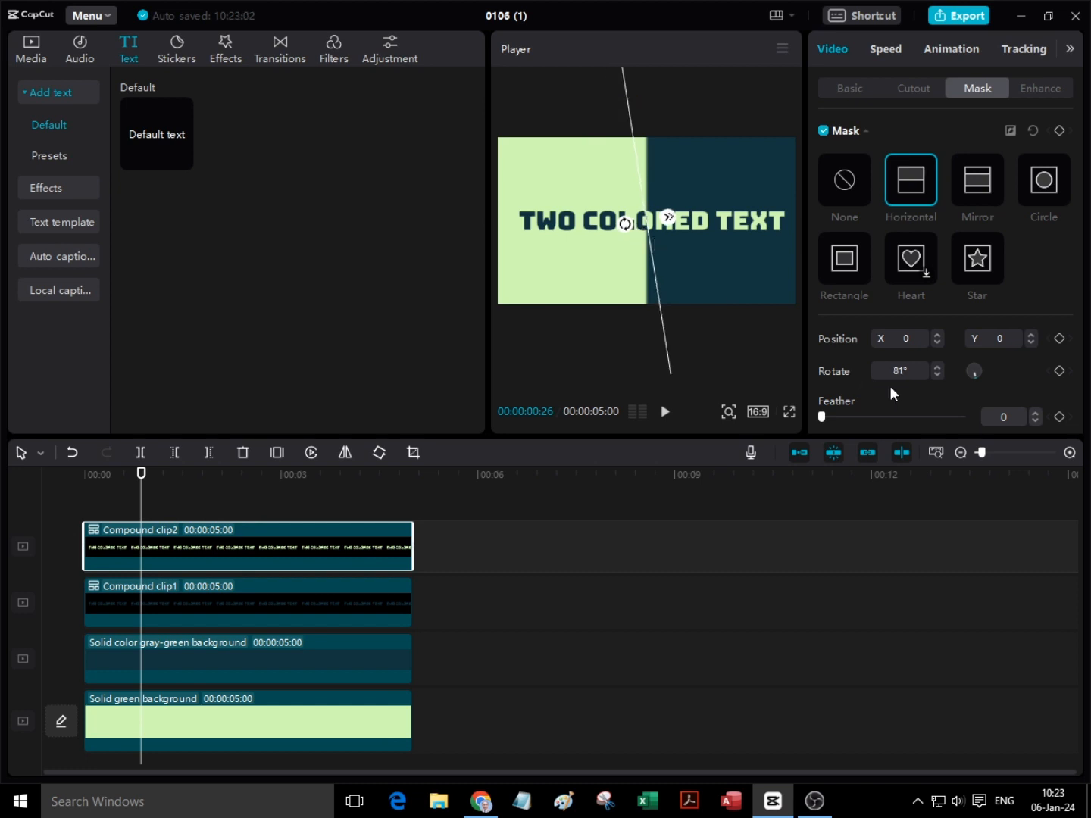
left_click_drag(891, 370, 932, 373)
type("90")
key("Return")
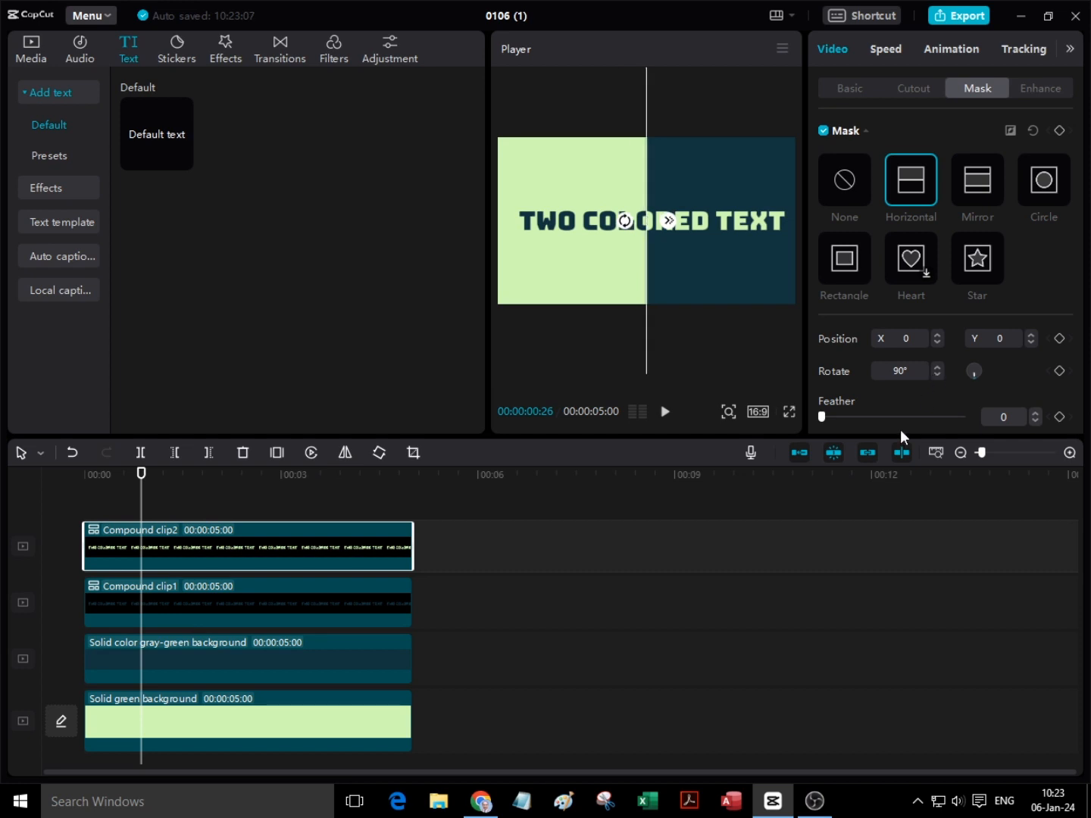
Move the playhead to 00:00:00:05 and check the two-colored text in a full-screen preview.
left_click(158, 494)
left_click_drag(156, 499, 96, 497)
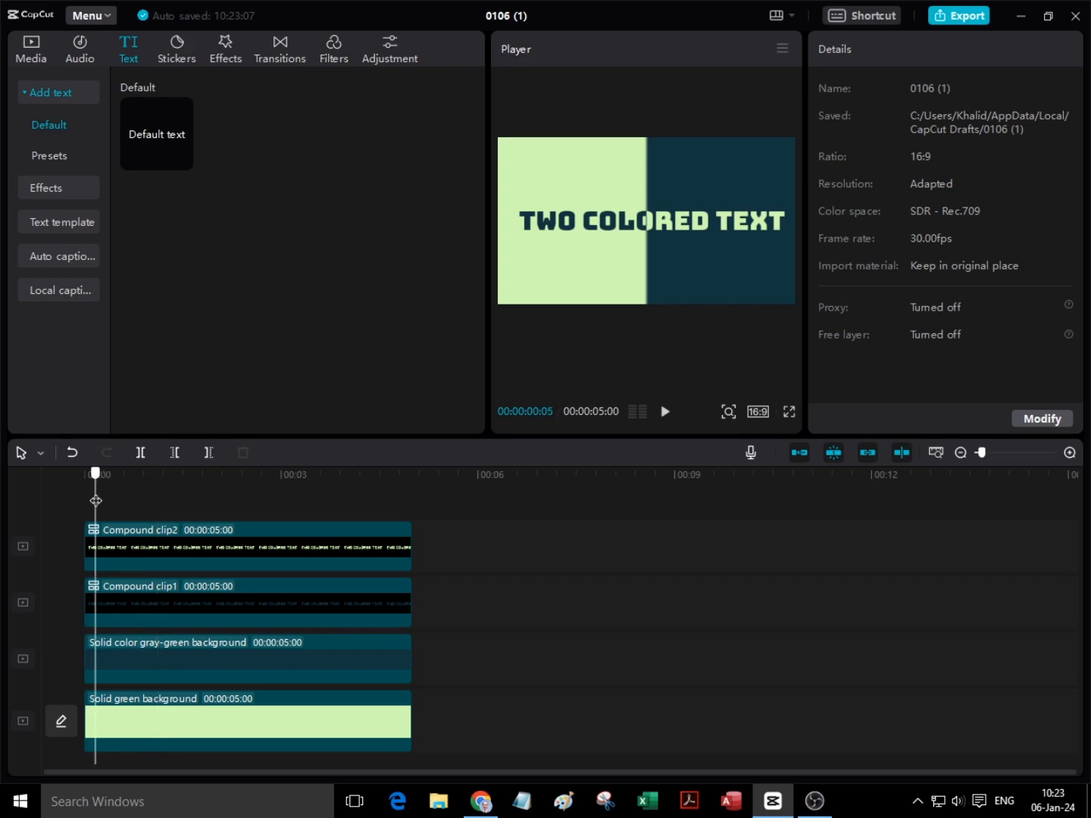
left_click(788, 413)
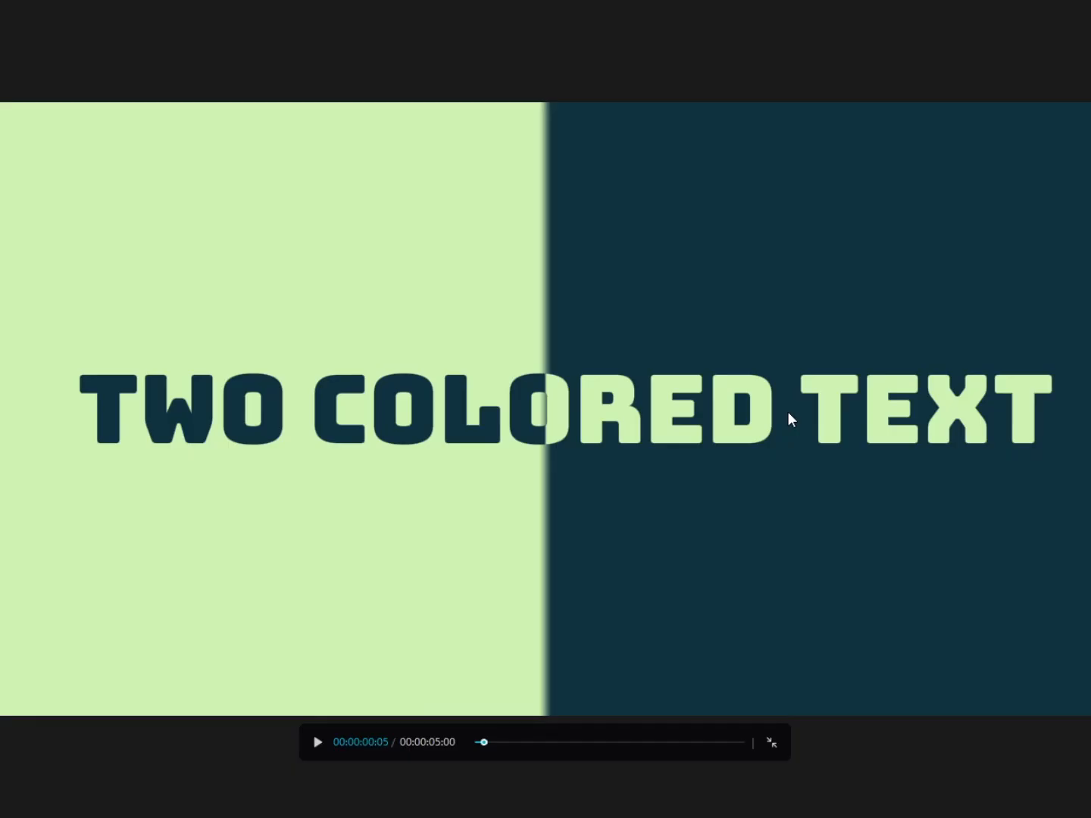
left_click(768, 744)
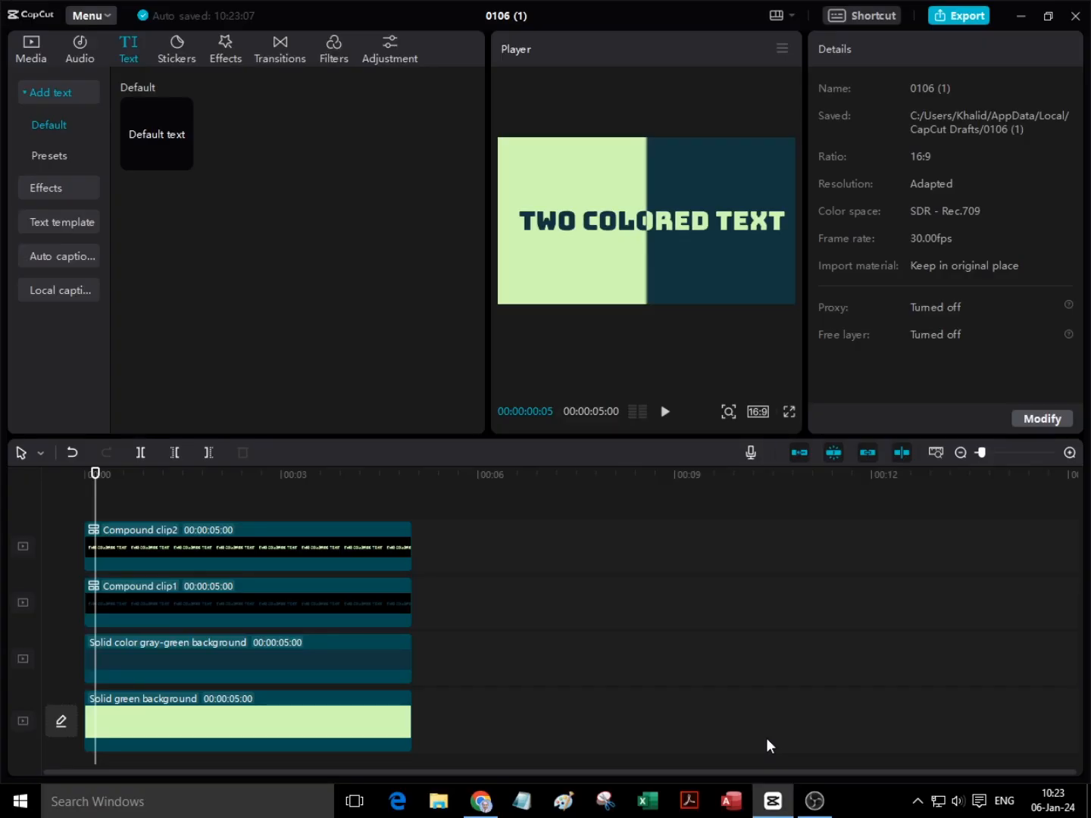
Move the playhead to 00:00:01:05 and set the mask feather of the solid gray-green background clip to 100.
left_click(249, 661)
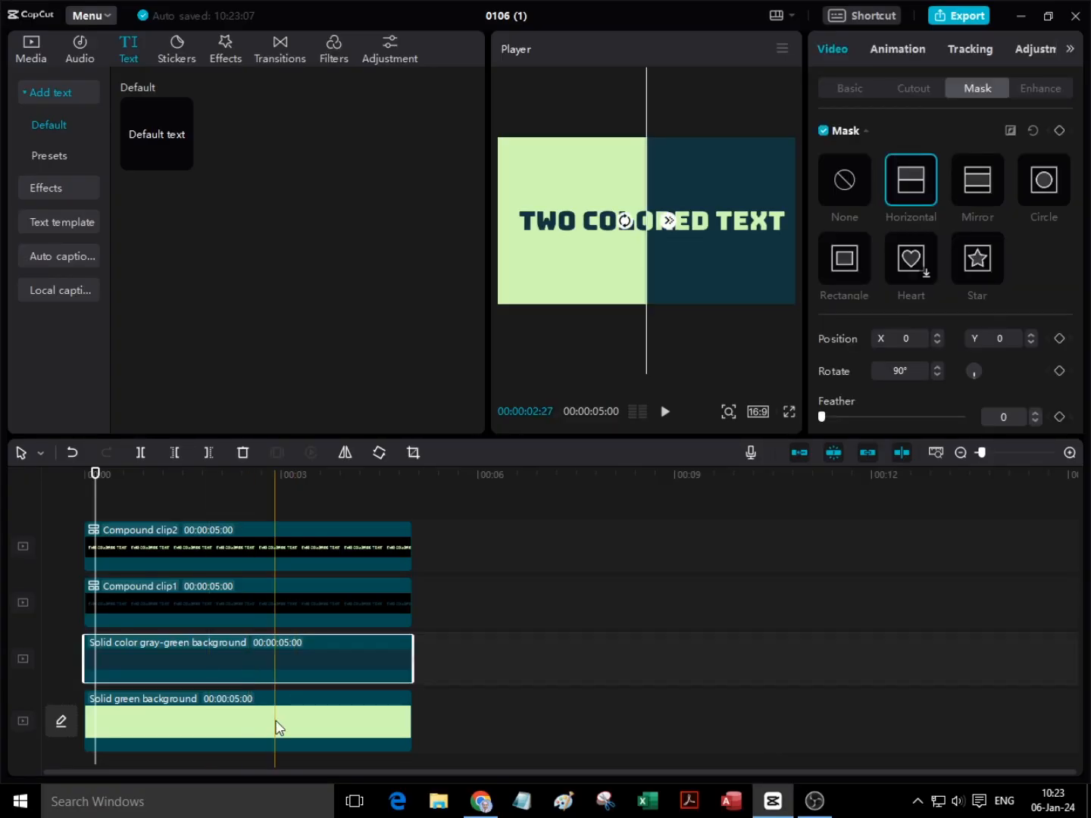
left_click(275, 727)
left_click(260, 658)
left_click_drag(93, 493, 160, 489)
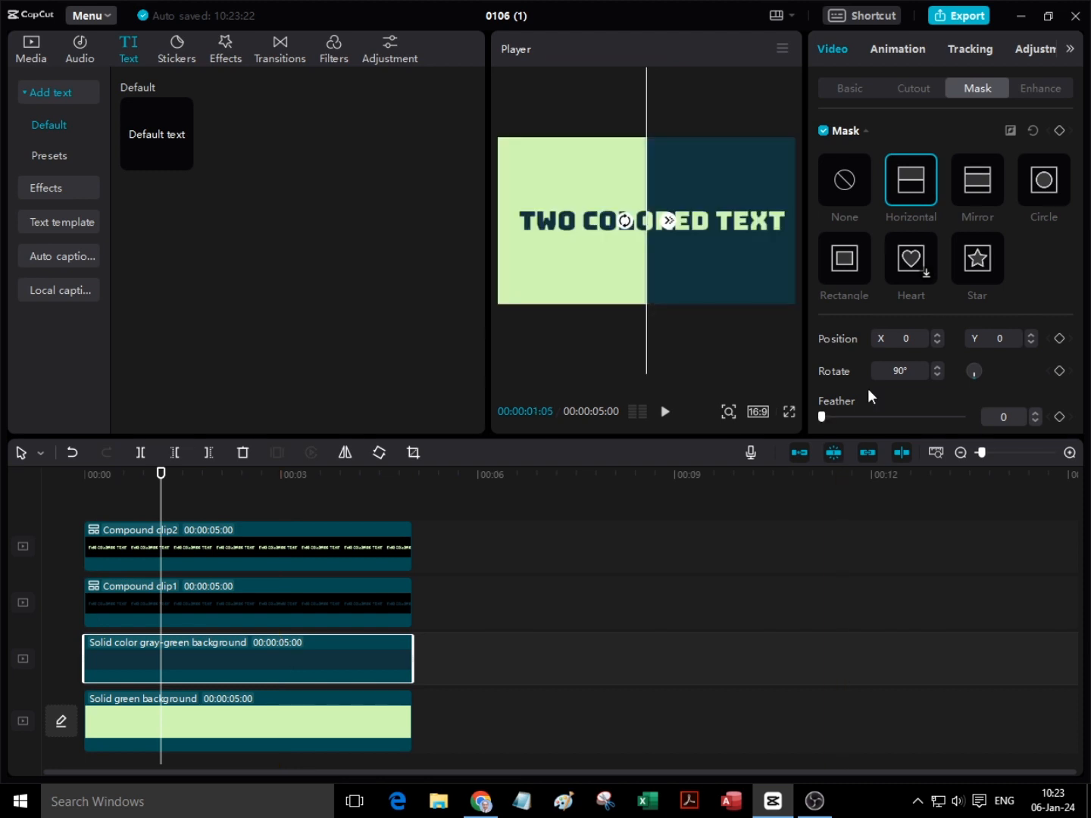
left_click_drag(825, 416, 992, 417)
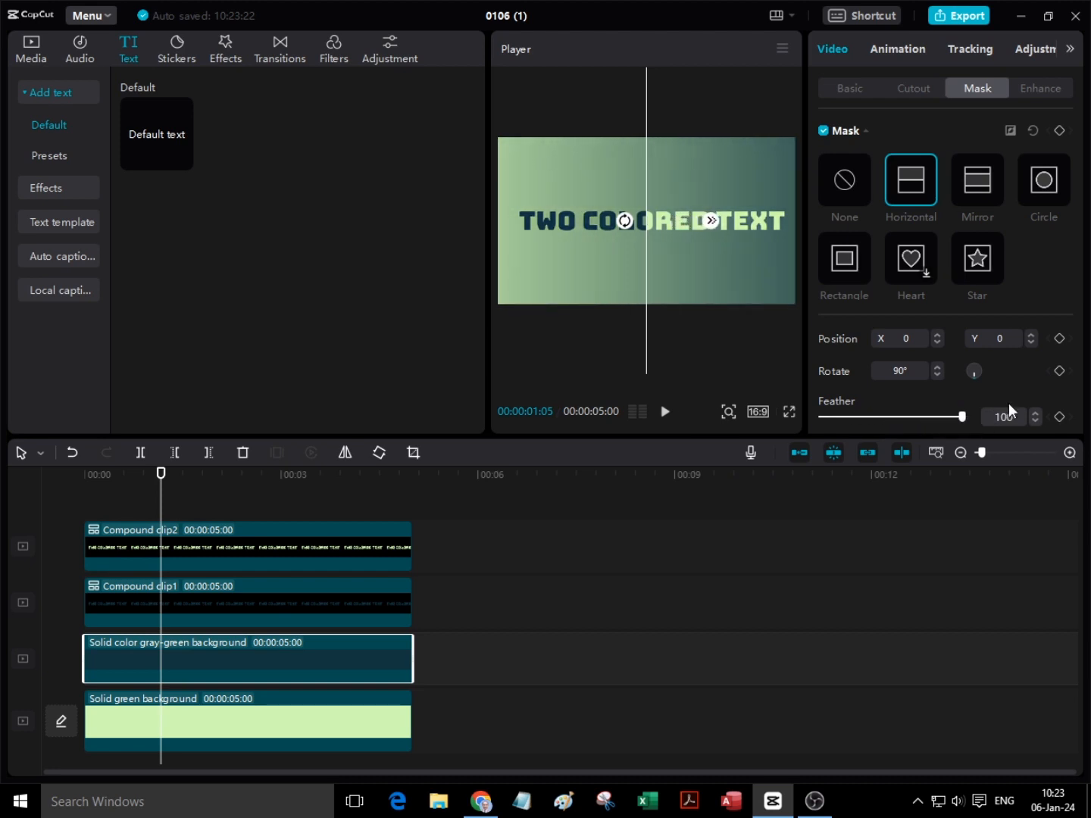
Set the mask feather of the light green text's compound clip to 100 and deselect the clip.
left_click(258, 586)
left_click(235, 542)
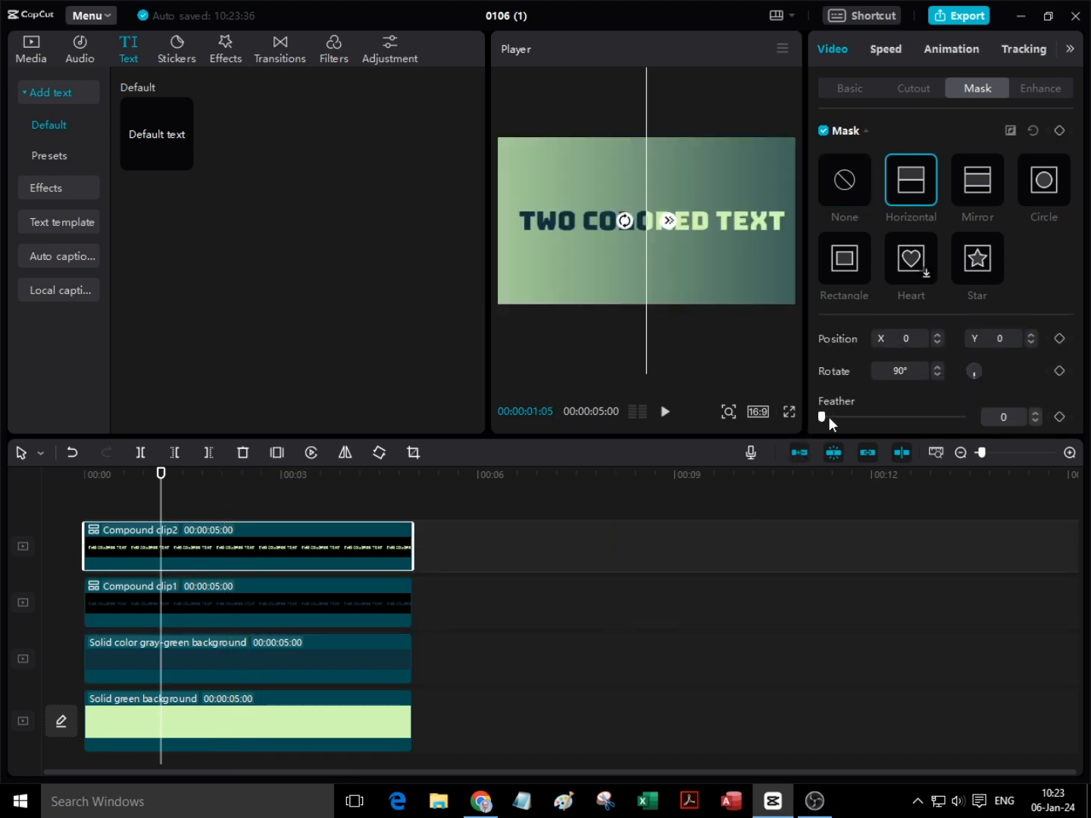
left_click_drag(823, 416, 967, 419)
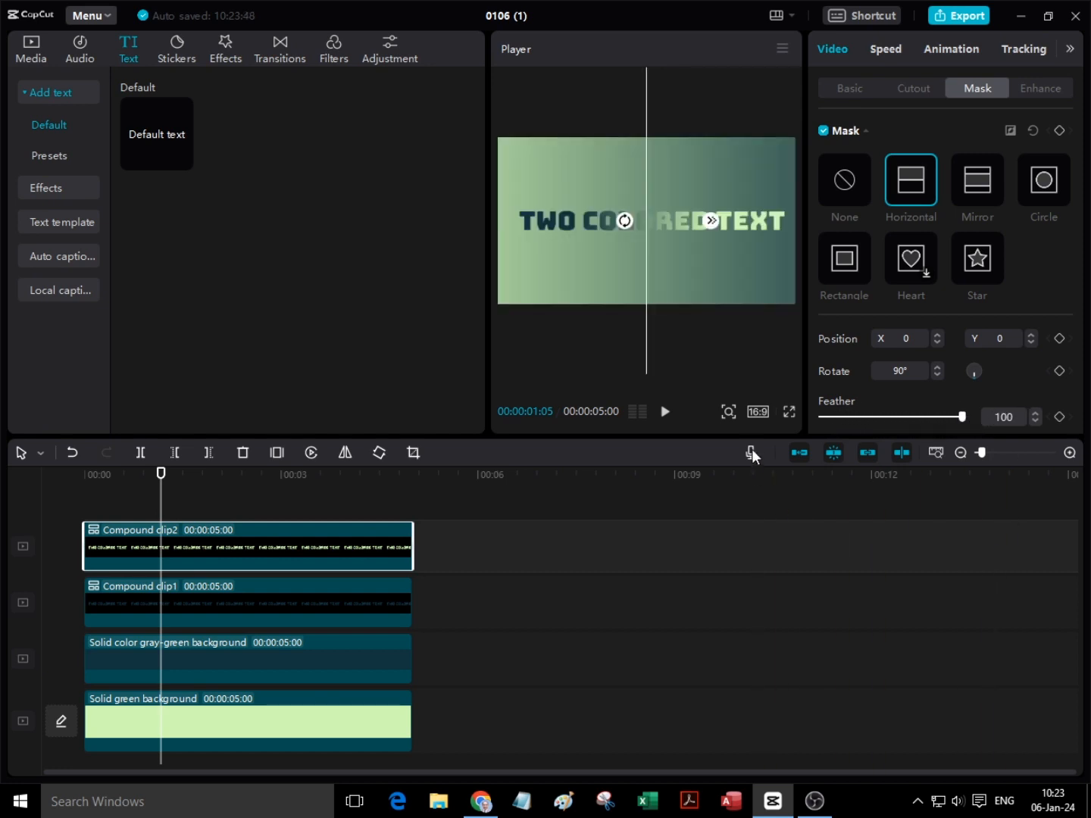
left_click(509, 612)
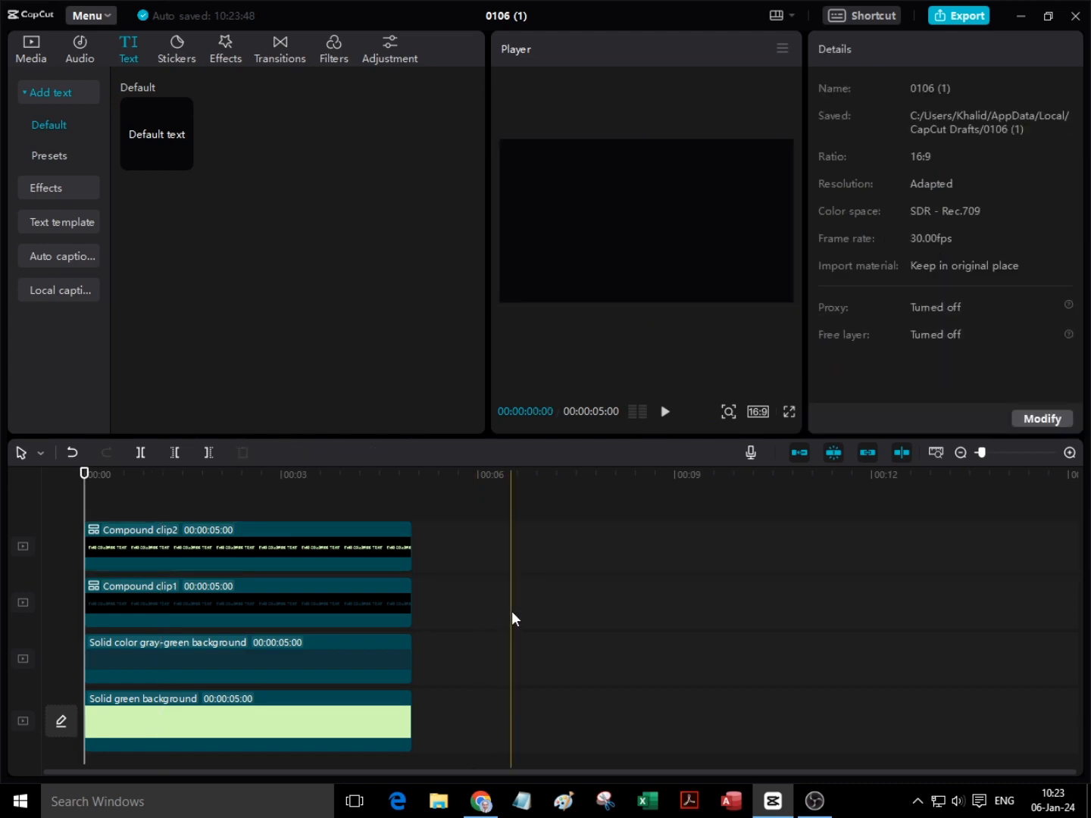
Play the feathered text and background in a full-screen preview, return to the editor and stop playback.
left_click(788, 412)
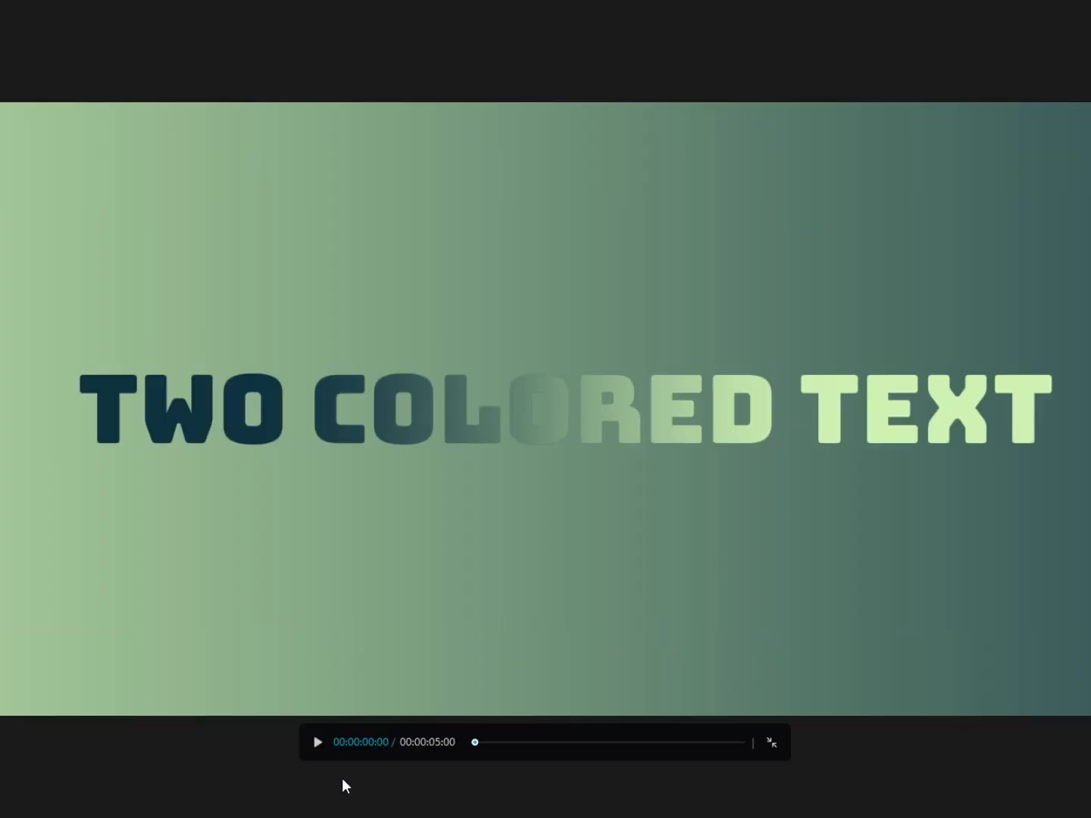
left_click(318, 744)
left_click(317, 744)
left_click(771, 743)
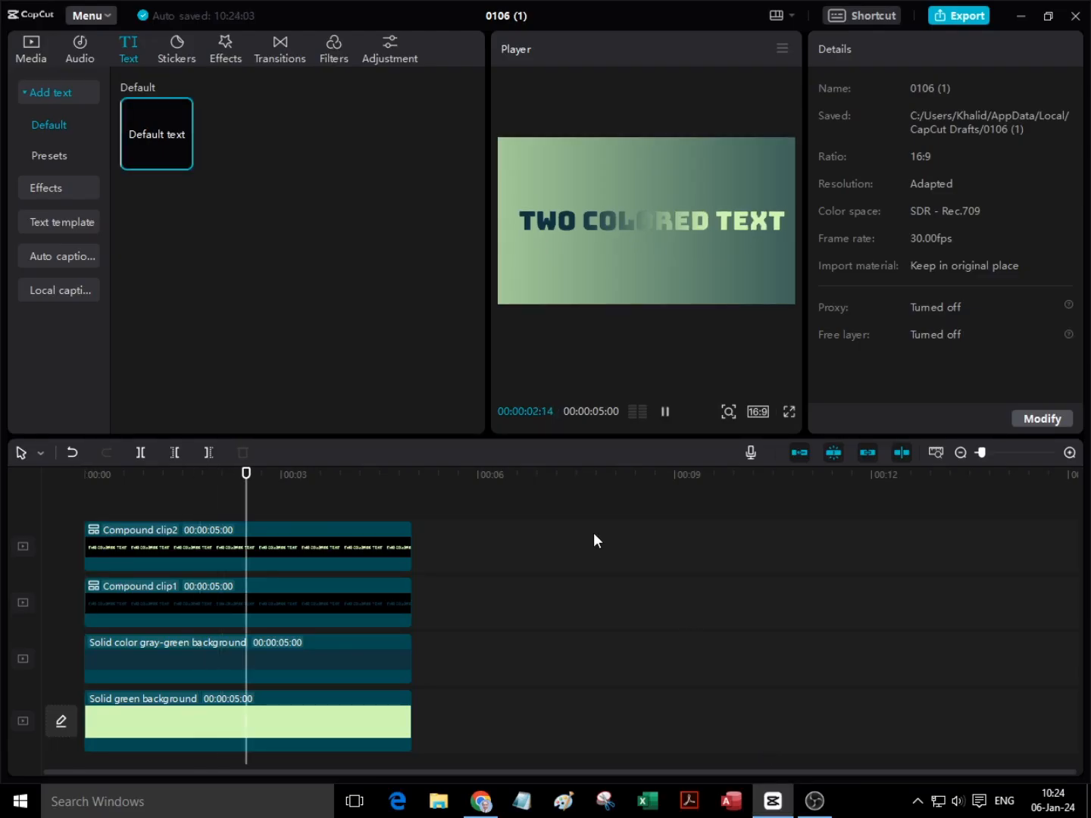
left_click(665, 417)
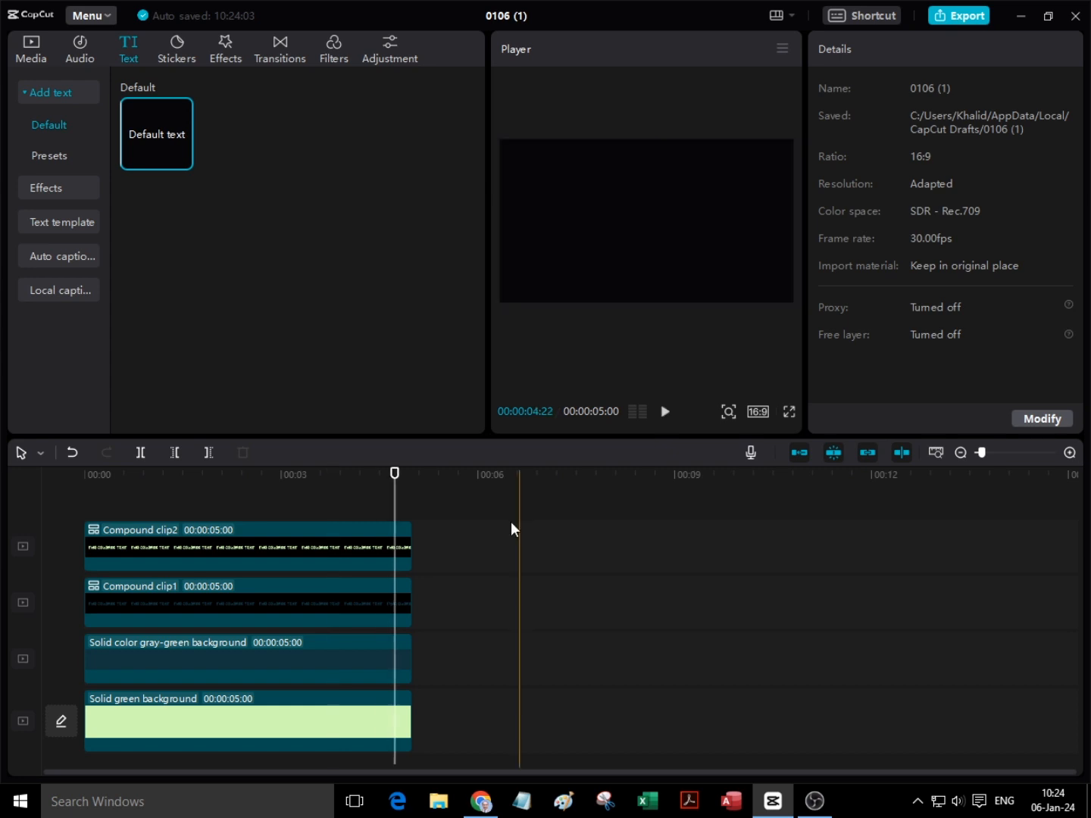
Lower the mask feather of the solid gray-green background clip to slightly below 65.
left_click(343, 660)
left_click_drag(964, 420, 914, 427)
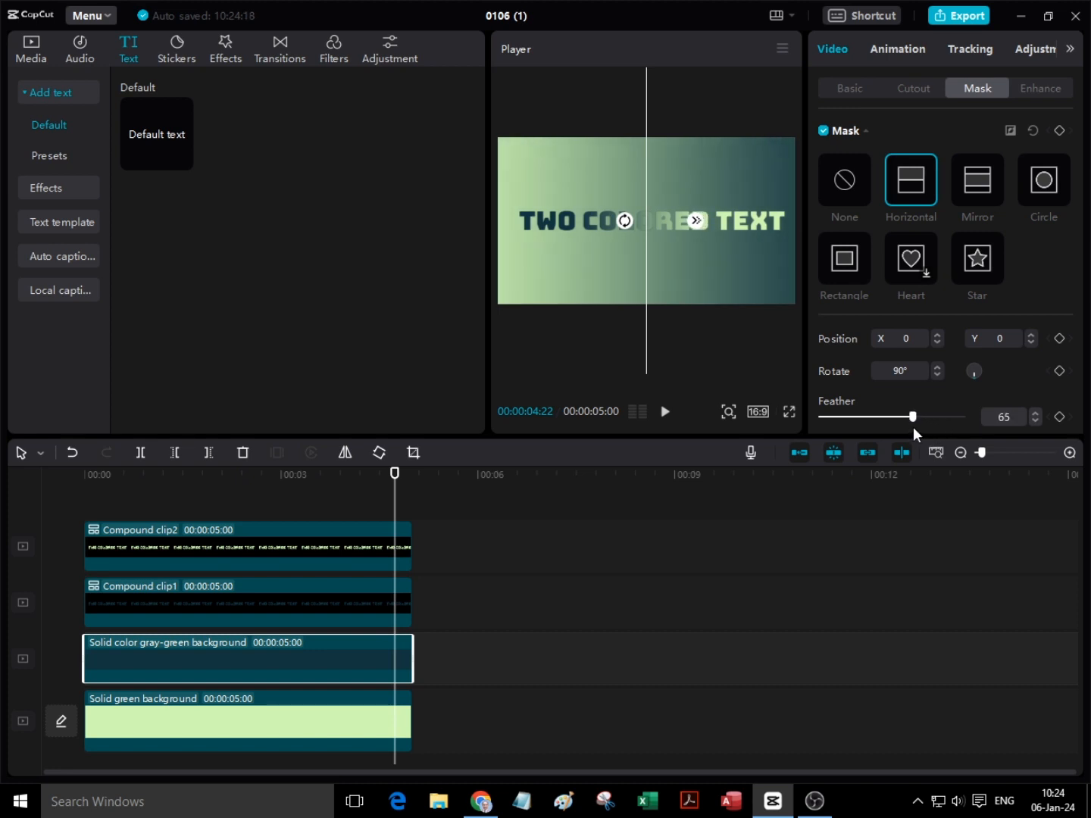
left_click(1036, 421)
left_click(1036, 421)
left_click(1036, 421)
left_click(1036, 420)
left_click(1036, 421)
Try a mask feather of 99 on the light green text's compound clip and return it to 100.
left_click(286, 556)
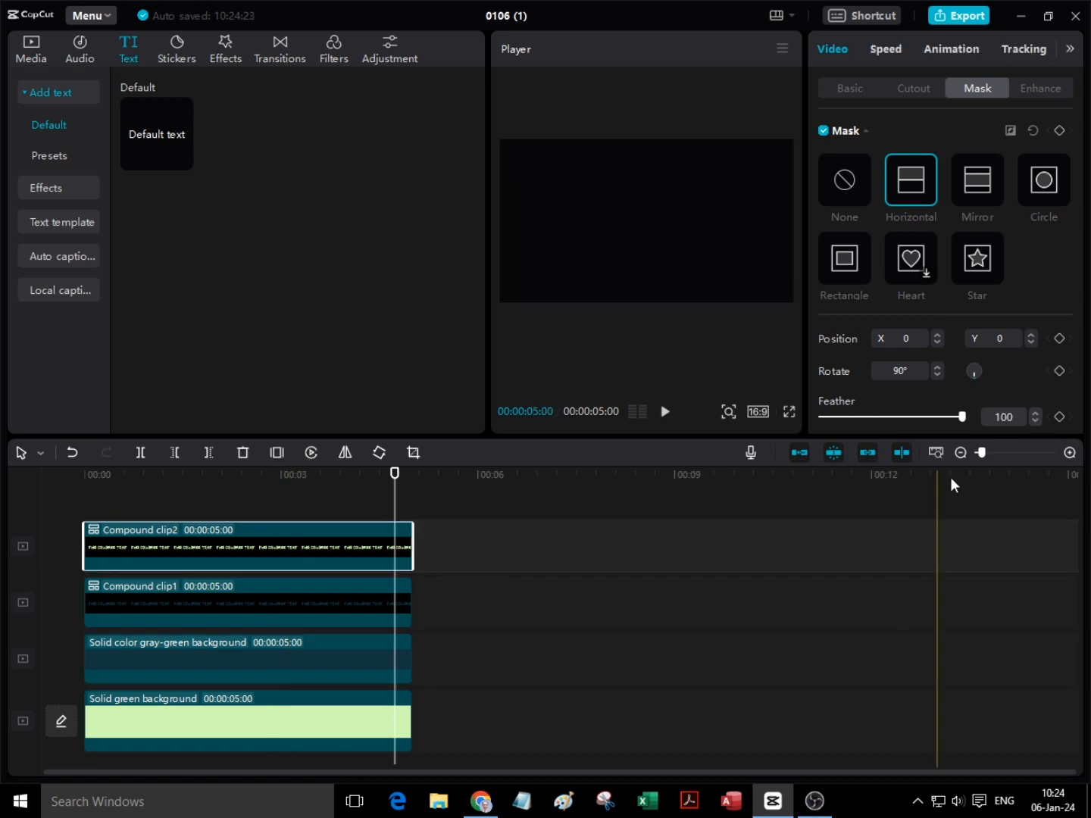
left_click(1036, 420)
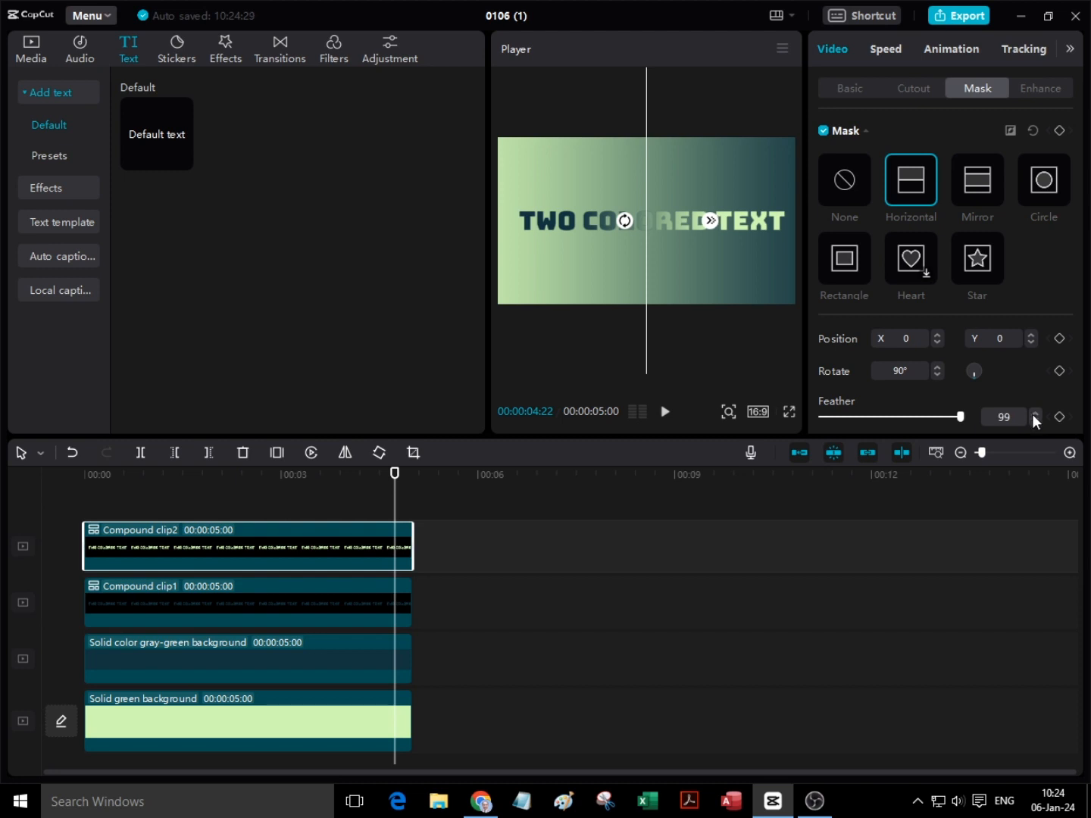
left_click(1034, 414)
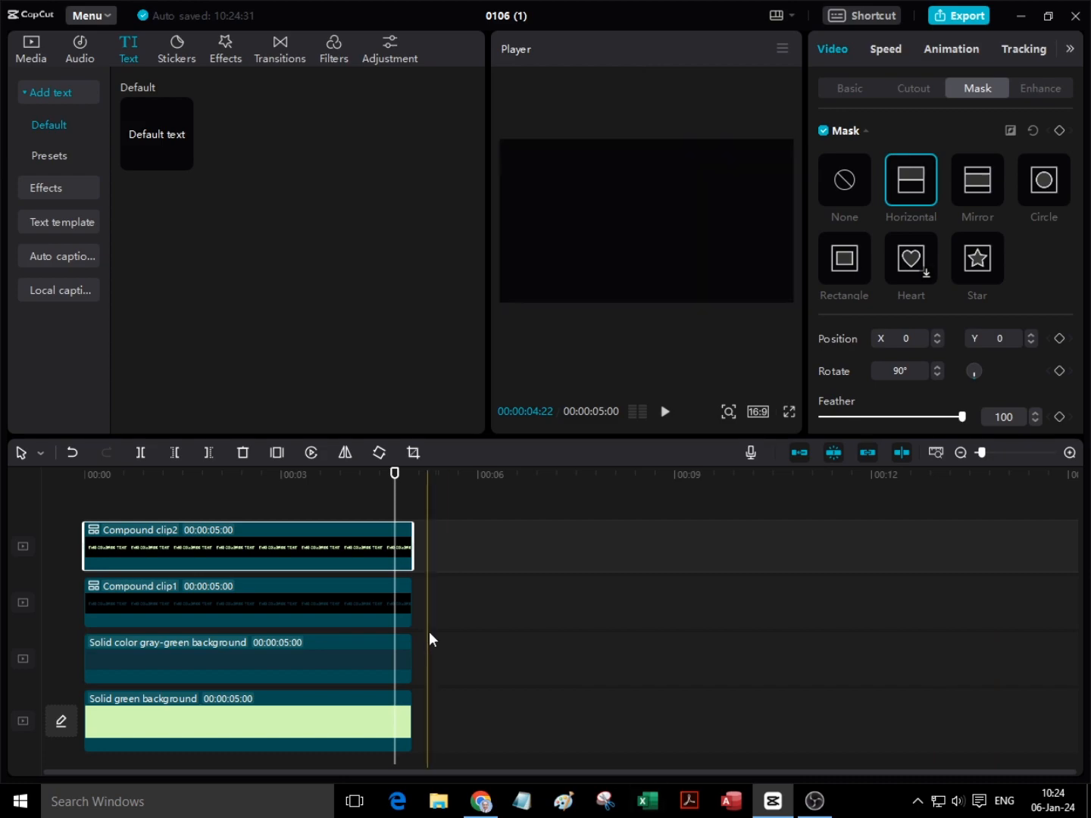
Check the adjusted blend of the text and background in a full-screen preview and return to the editor.
left_click(788, 412)
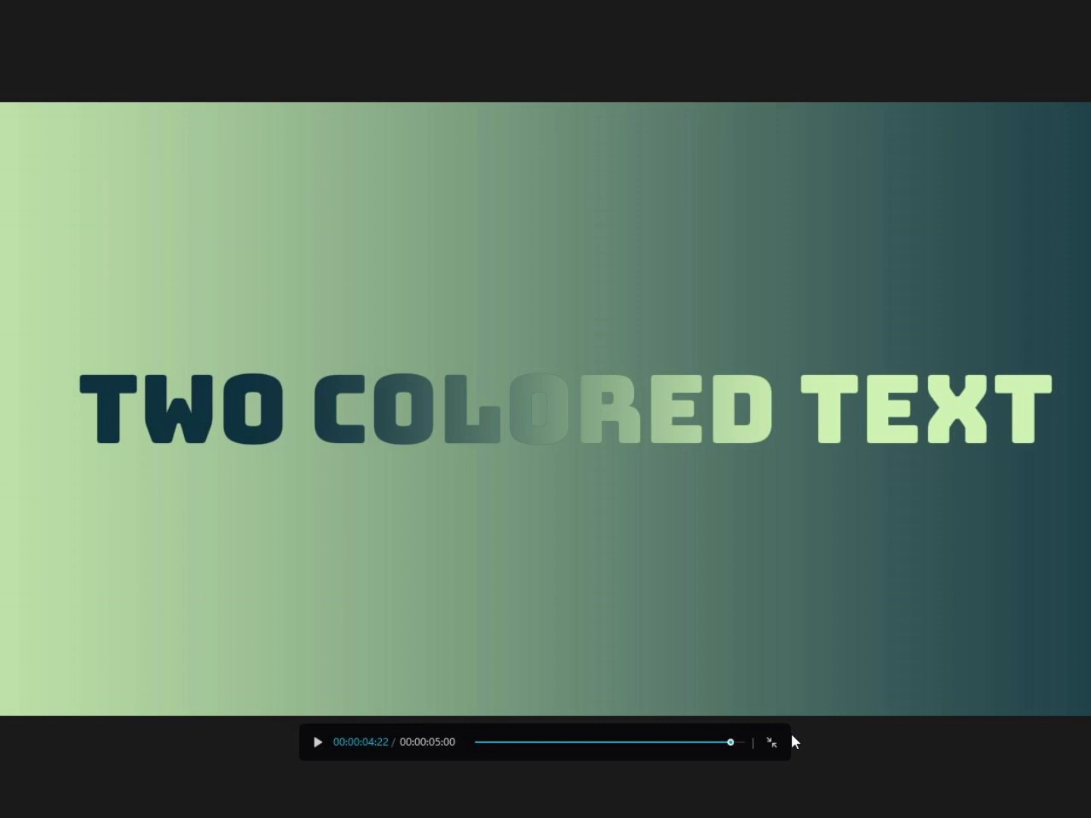
left_click(770, 743)
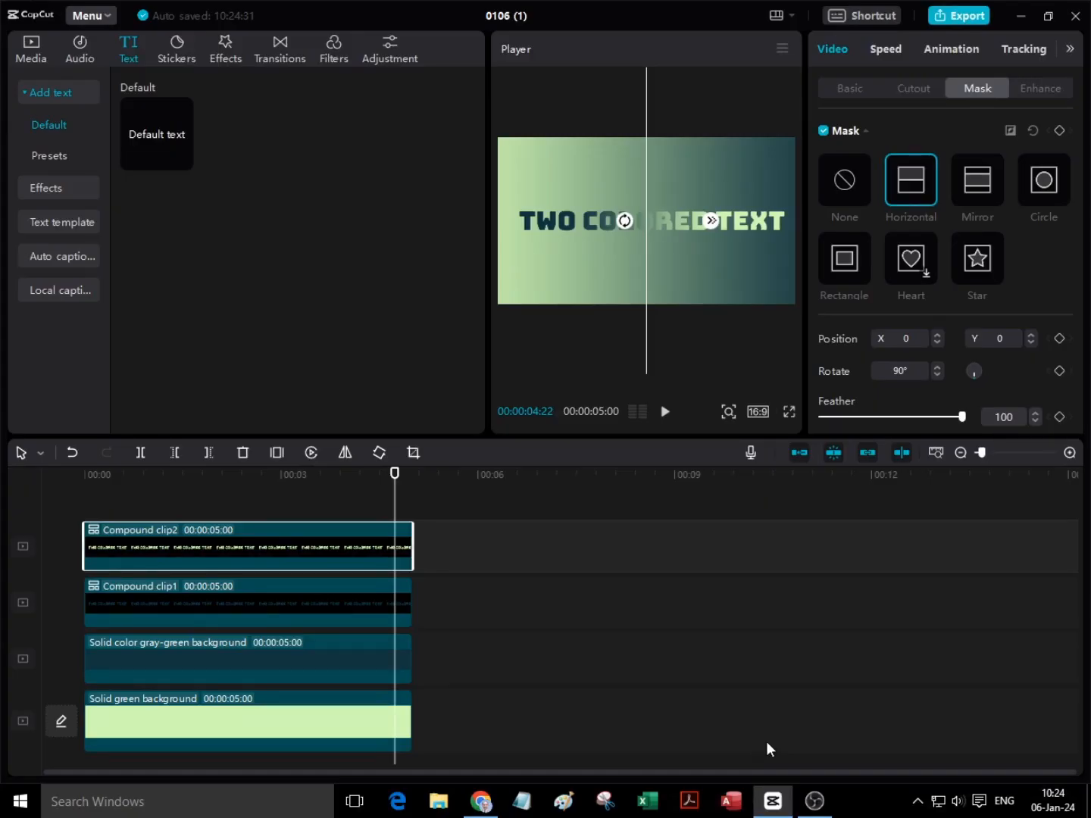